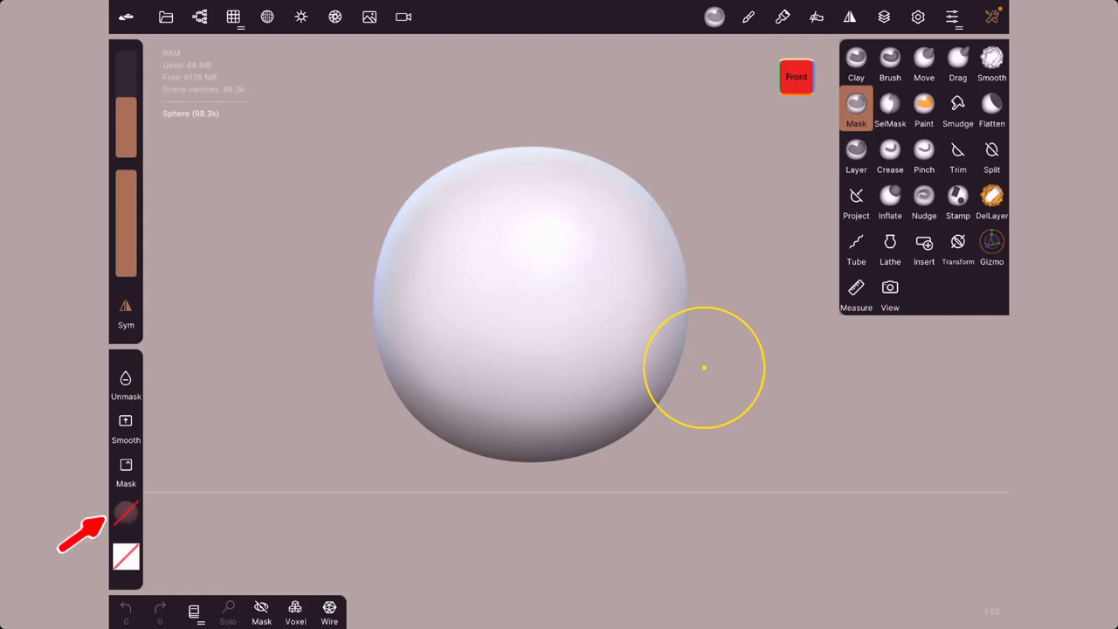
Show the paint settings: intensity 1.000, roughness 0.410, metalness 0.000, colour #8d3737.
left_click(126, 514)
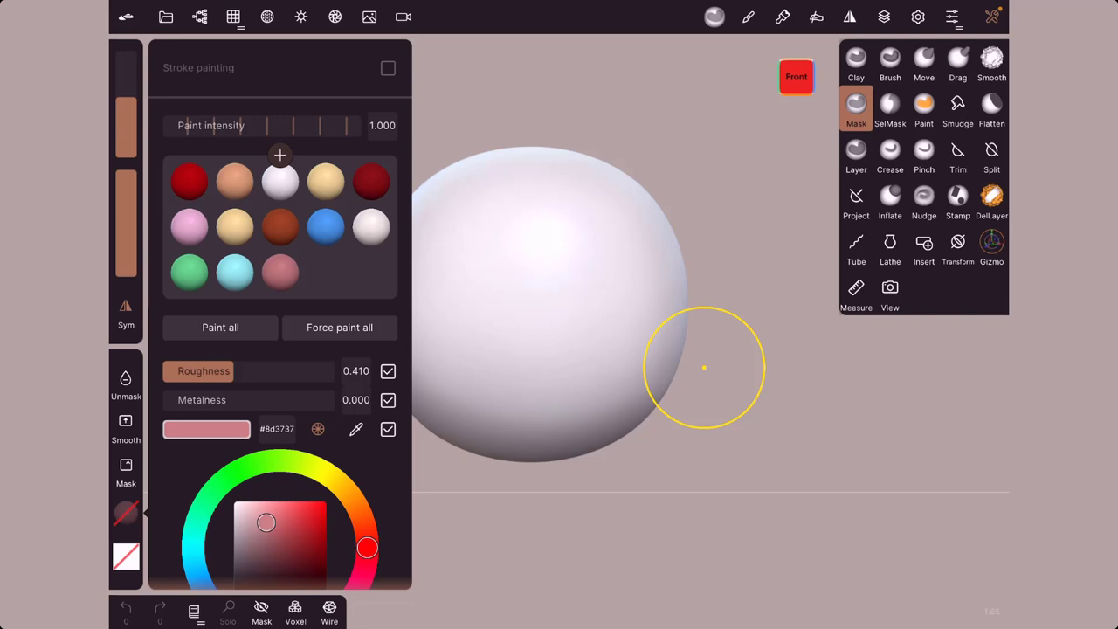
Try PBR render shading, return to Matcap, and close the paint panel.
left_click(267, 16)
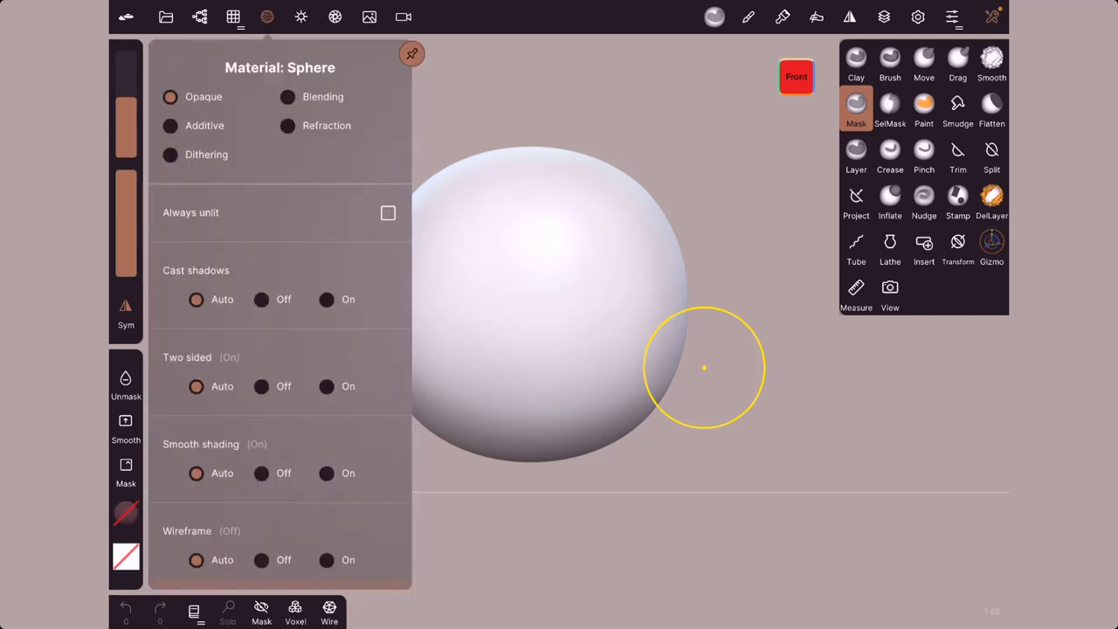
left_click(301, 16)
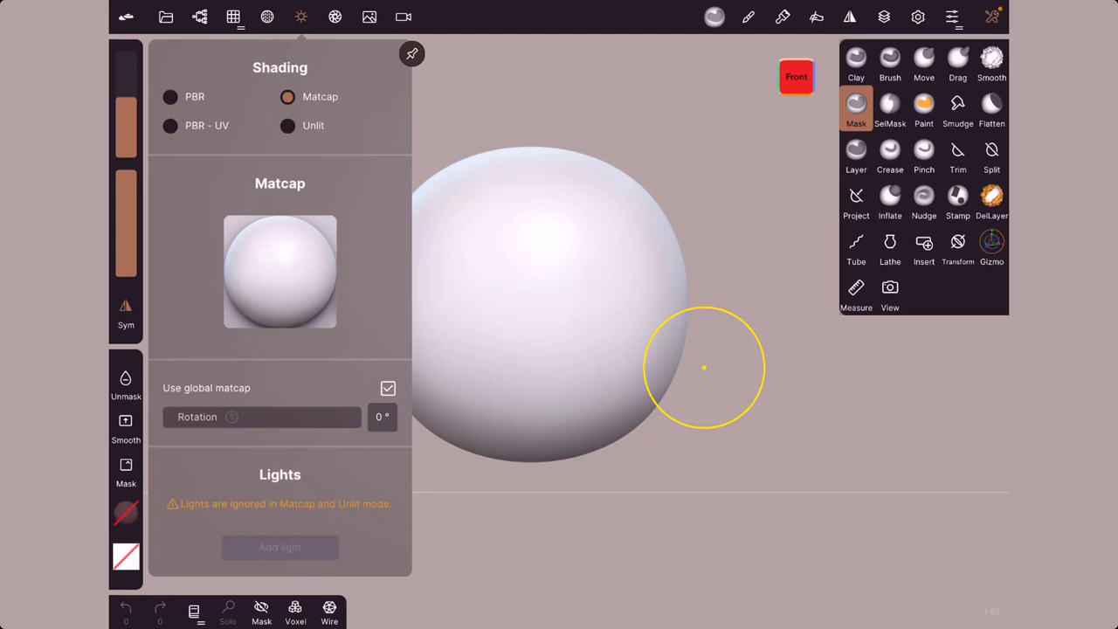
left_click(170, 96)
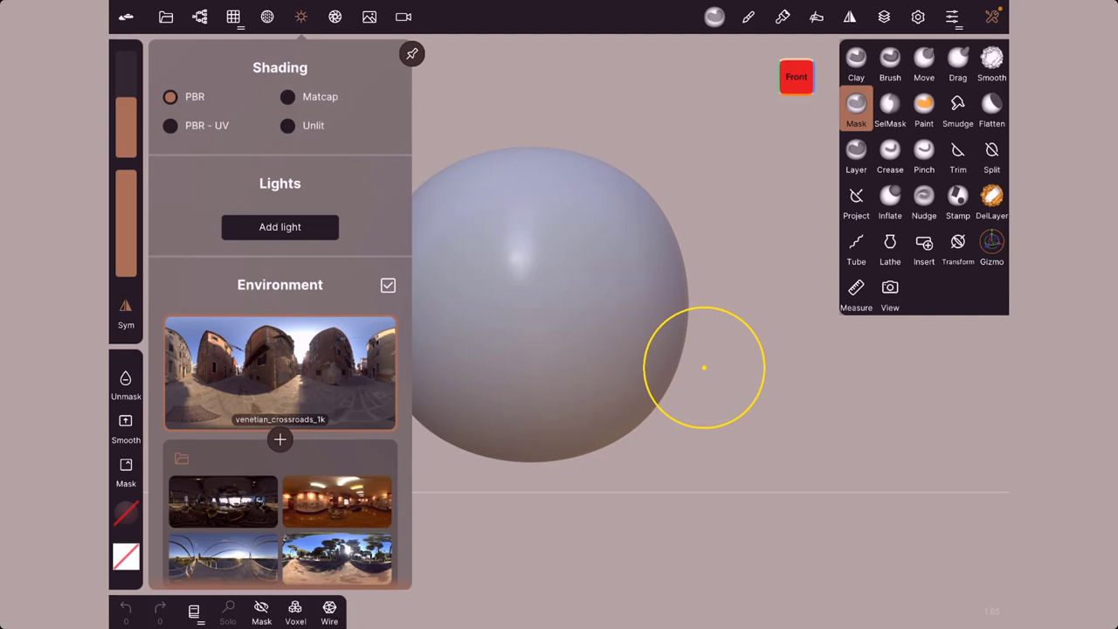
left_click(287, 96)
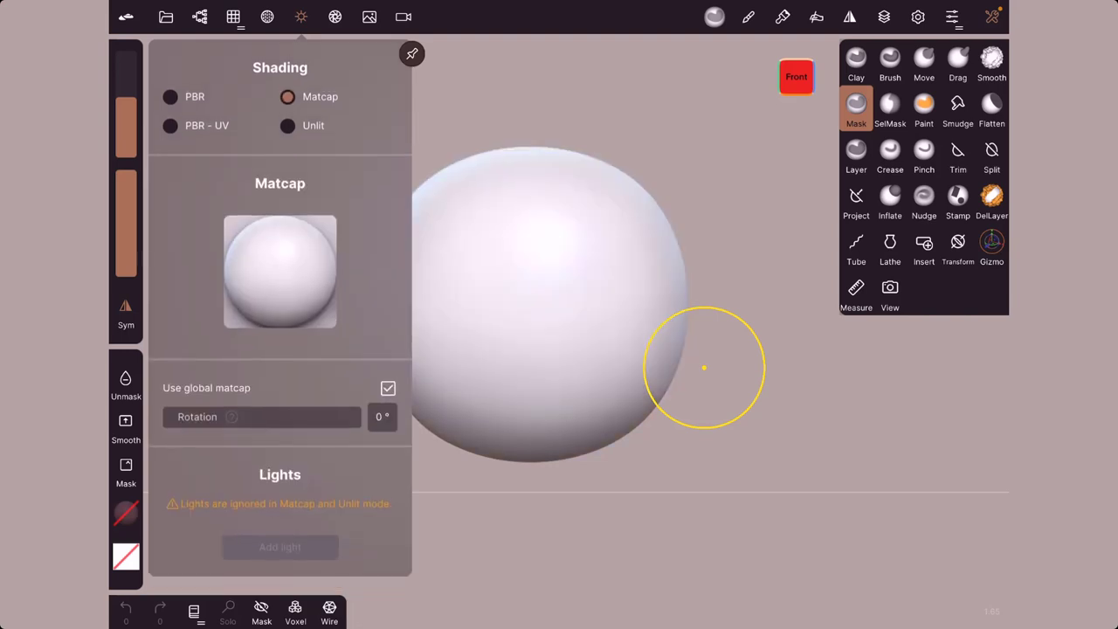
left_click(126, 514)
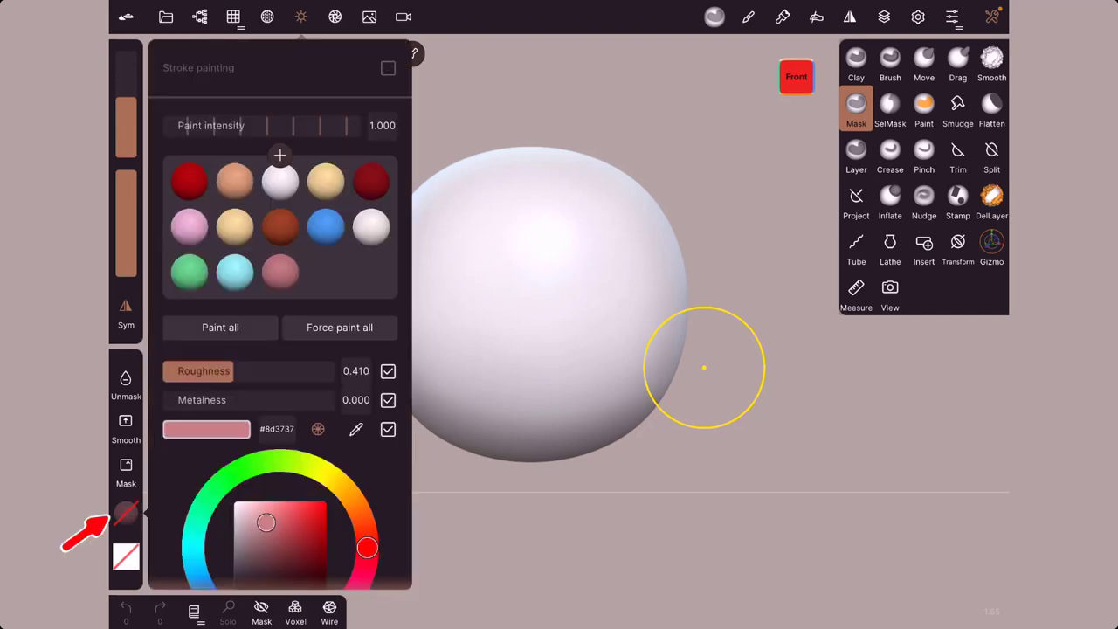
left_click(703, 367)
Shift the sphere right and set the paint colour to dark red #770101.
middle_click_drag(532, 307, 659, 302)
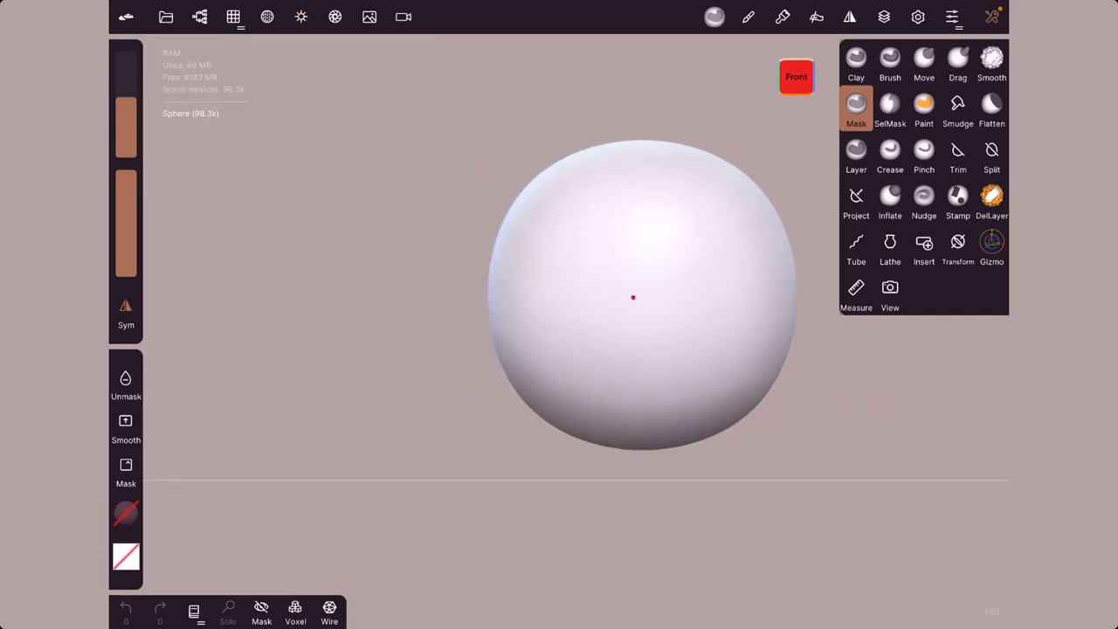
left_click(126, 513)
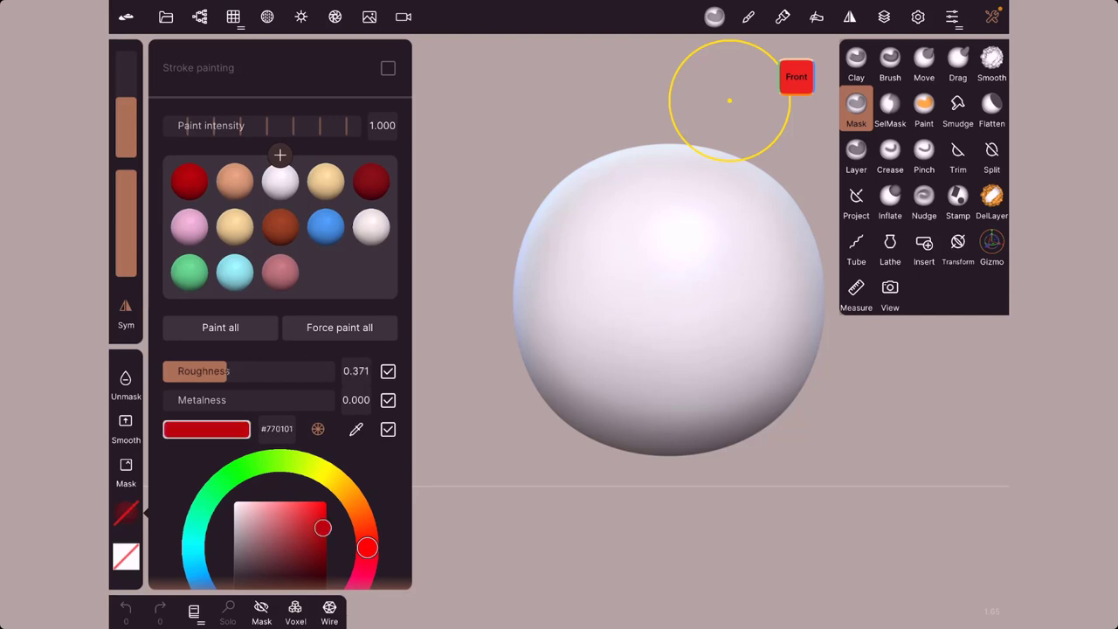
left_click(189, 181)
left_click(730, 100)
Draw two mirrored test mask blobs, clear the mask, and select the Paint tool.
mouse_move(736, 253)
left_mouse_down()
mouse_move(743, 270)
mouse_move(726, 301)
left_mouse_up()
left_click_drag(611, 301, 610, 306)
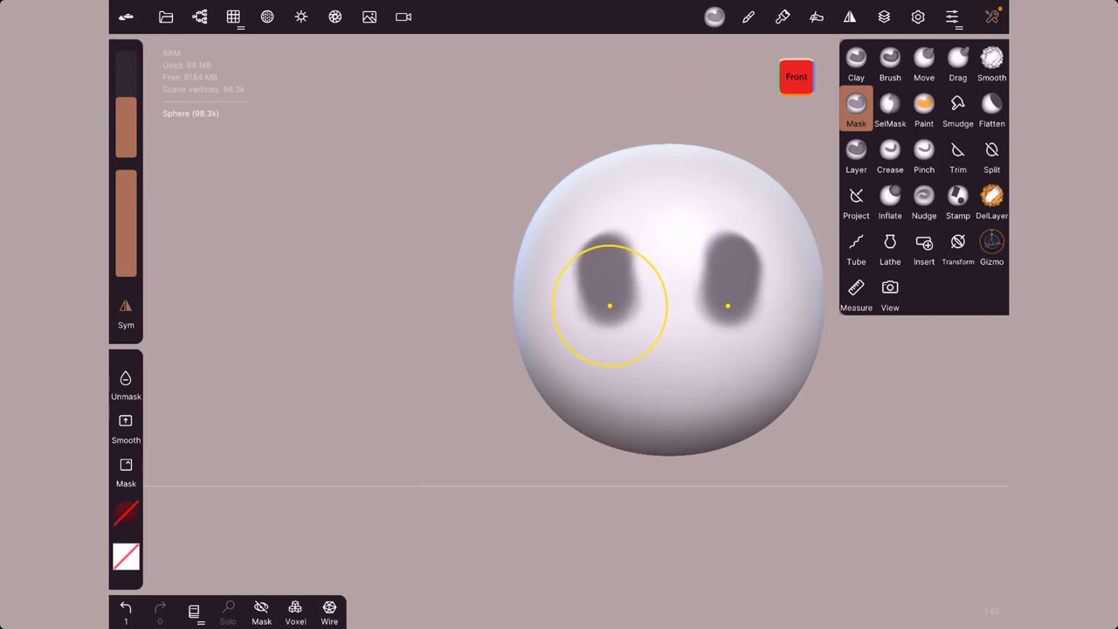
left_click(714, 17)
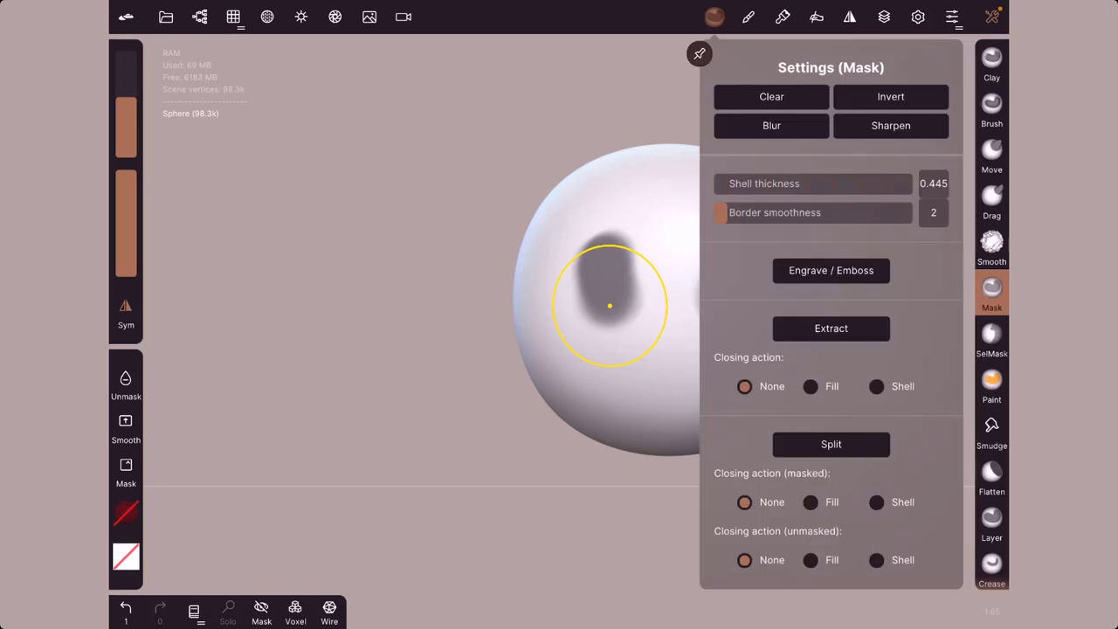
left_click(771, 96)
left_click(666, 92)
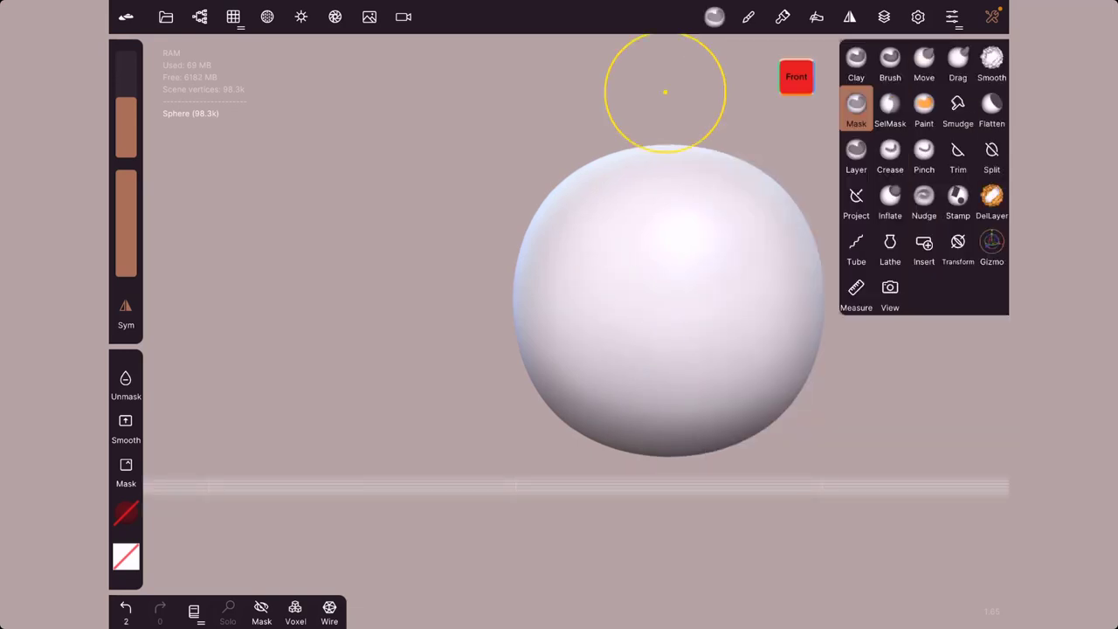
left_click(924, 110)
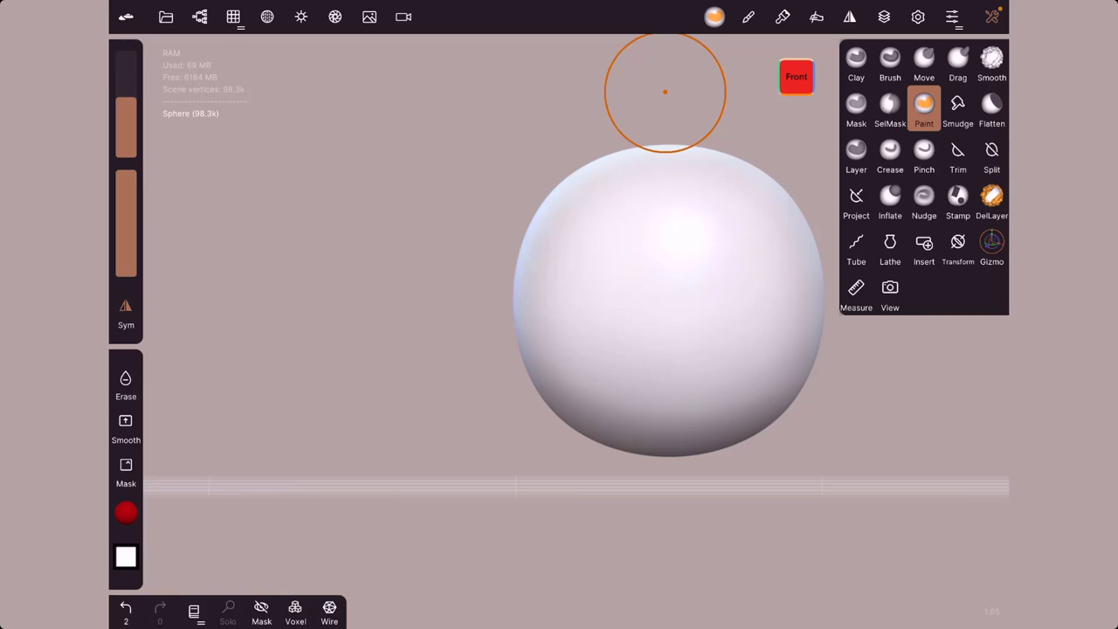
Paint mirrored red strokes down both upper sides of the sphere.
left_click(924, 61)
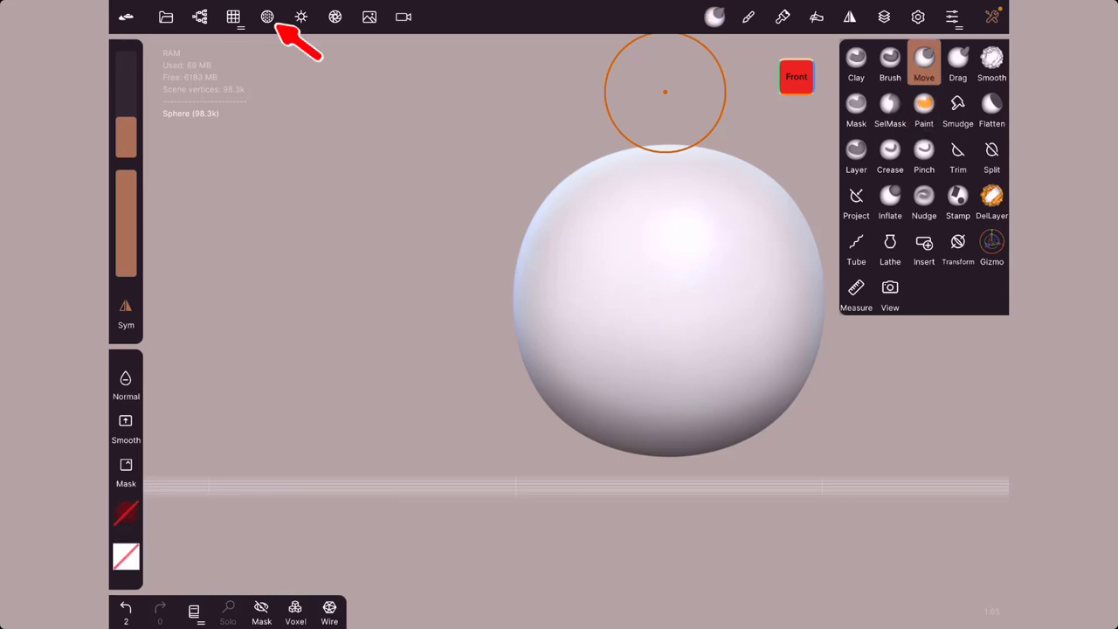
left_click(125, 513)
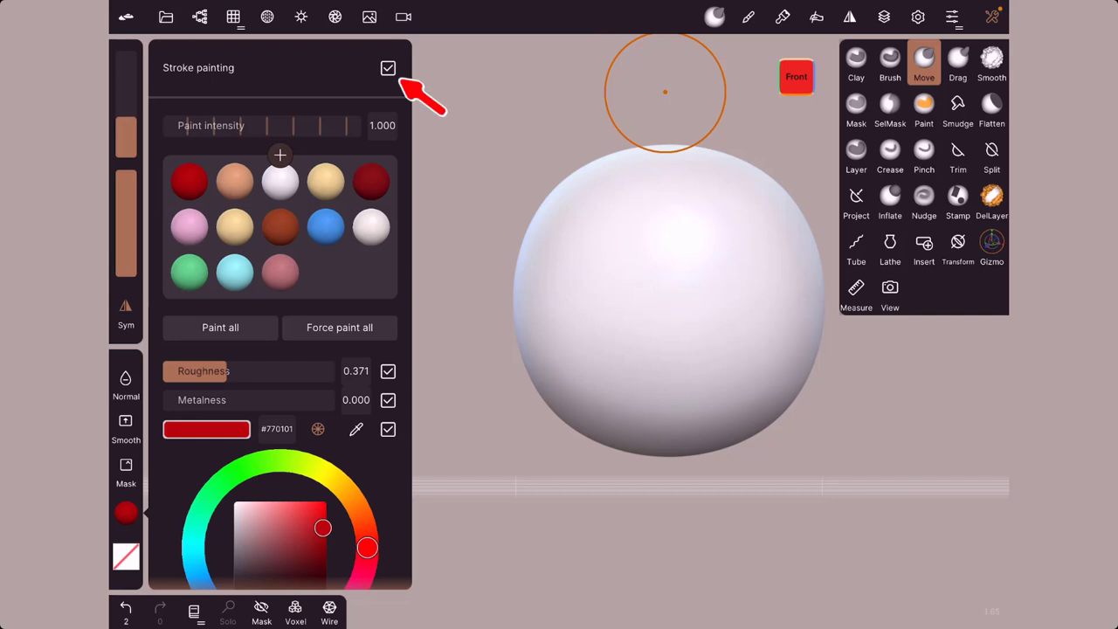
left_click(665, 91)
middle_click_drag(714, 309, 647, 310)
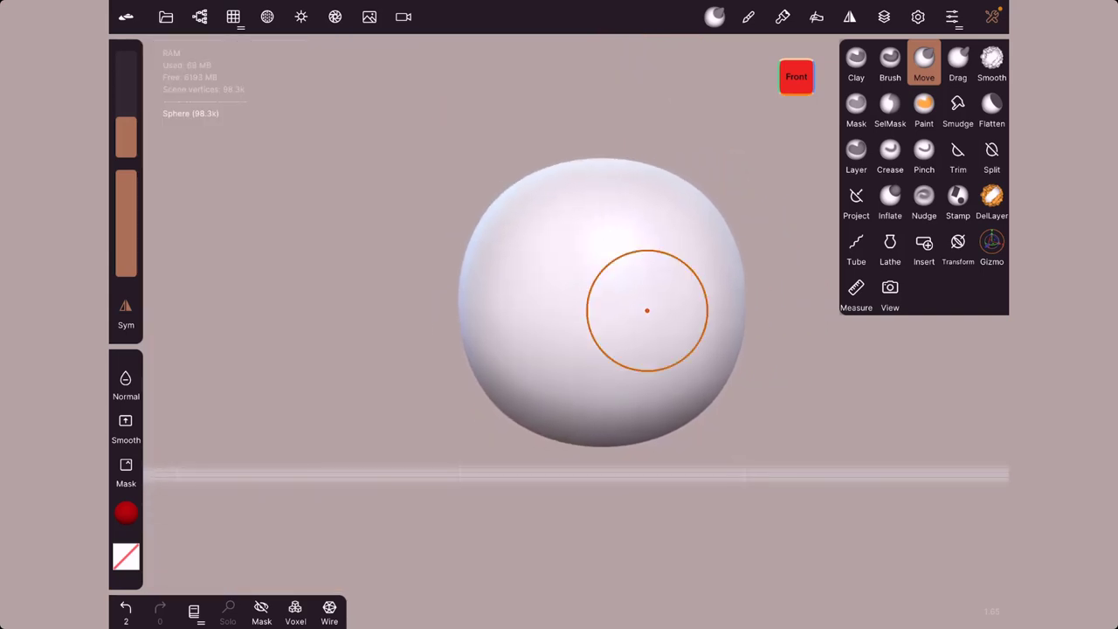
mouse_move(676, 196)
left_mouse_down()
mouse_move(711, 227)
mouse_move(720, 280)
mouse_move(707, 324)
left_mouse_up()
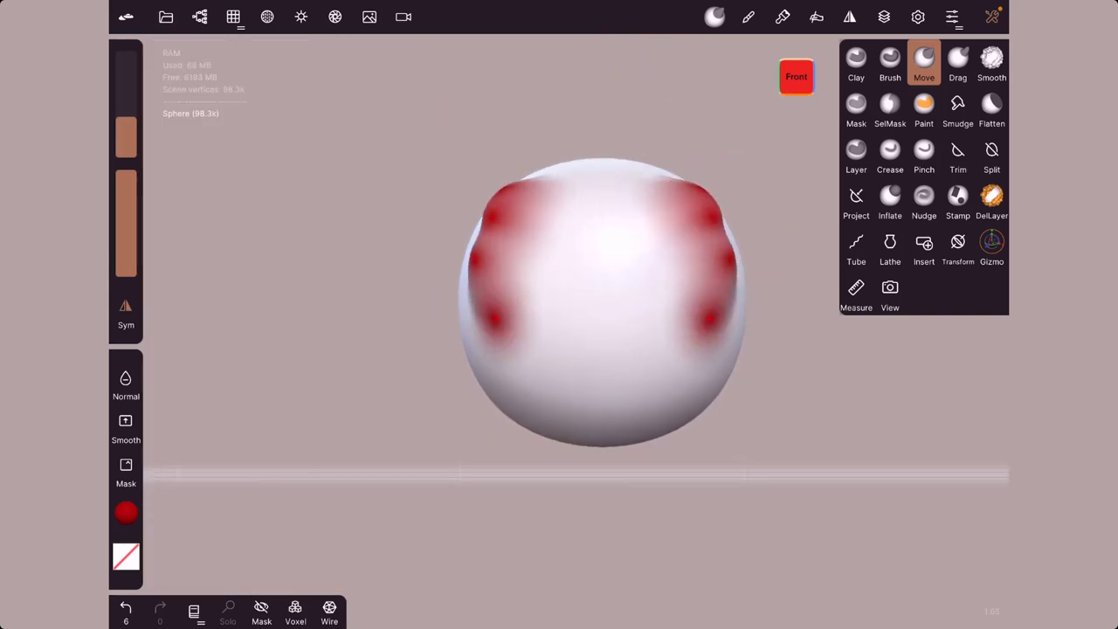
left_click_drag(725, 280, 716, 350)
Orbit to view the sphere from slightly above and return to the Paint tool.
middle_click_drag(716, 350, 762, 432)
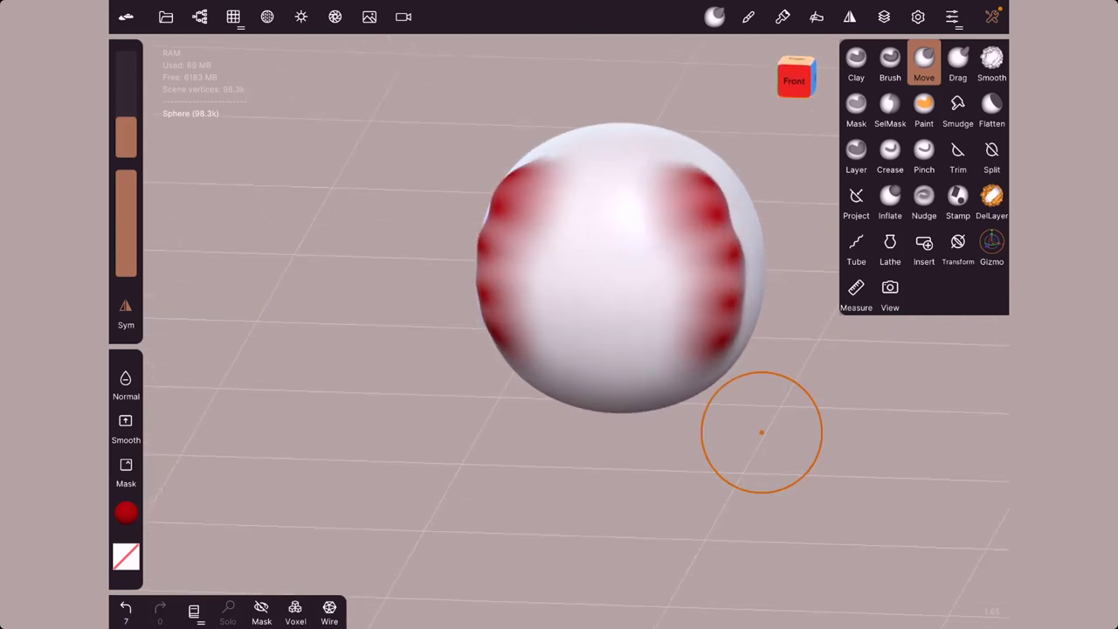
left_click(126, 513)
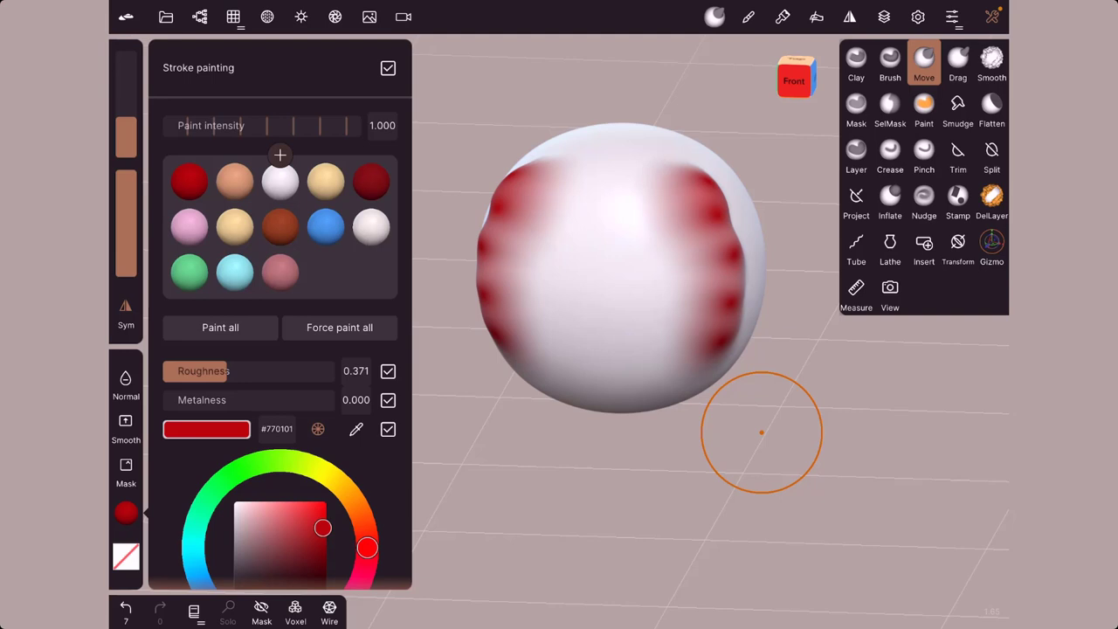
left_click(923, 109)
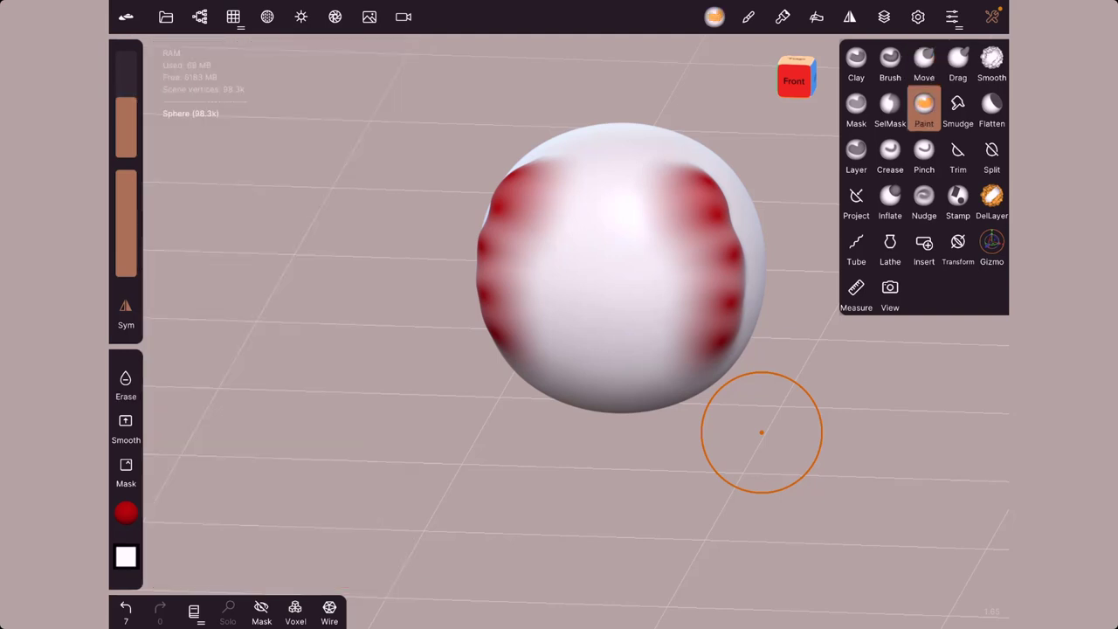
Lower paint intensity to 0.649 and paint a red band across the upper front.
left_click(126, 513)
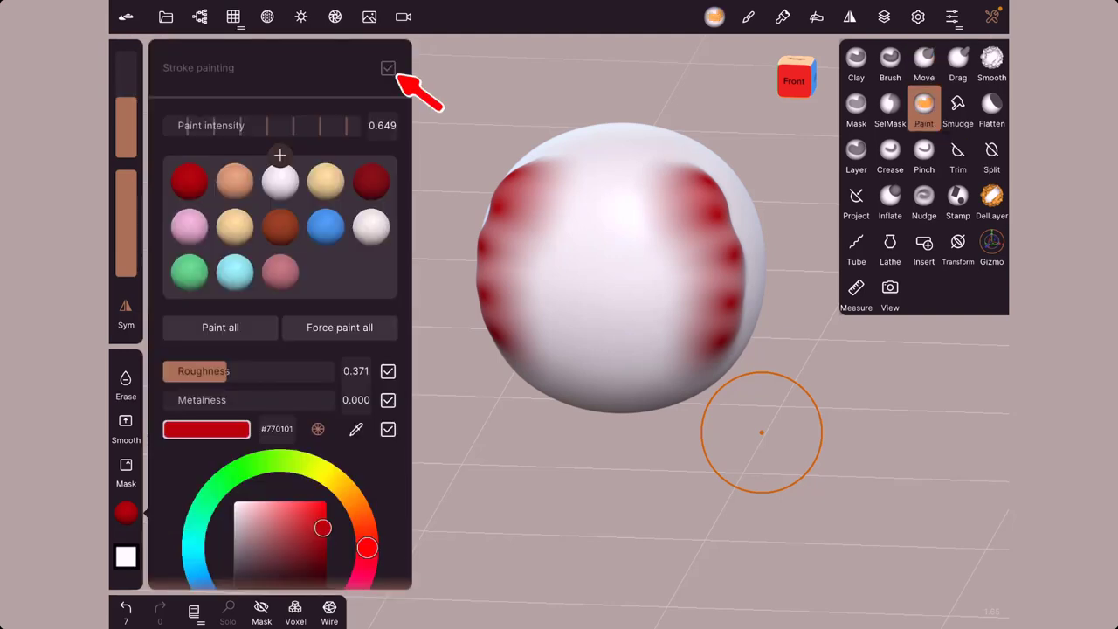
left_click(761, 432)
left_click_drag(545, 182, 563, 212)
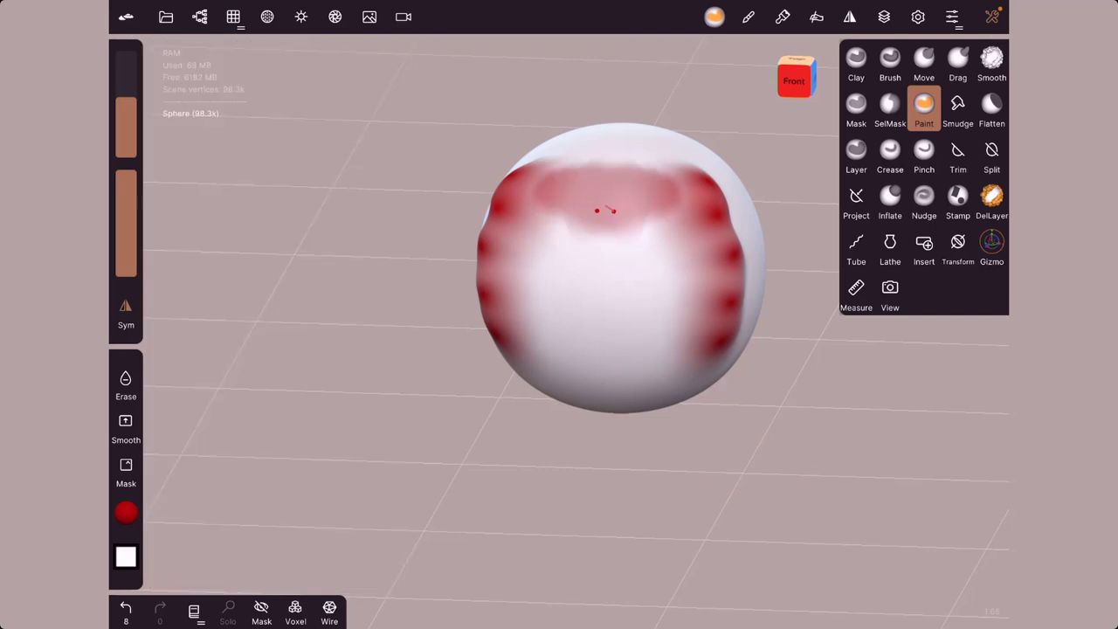
Move the sphere lower right and change the paint colour to green #127701.
left_click(126, 513)
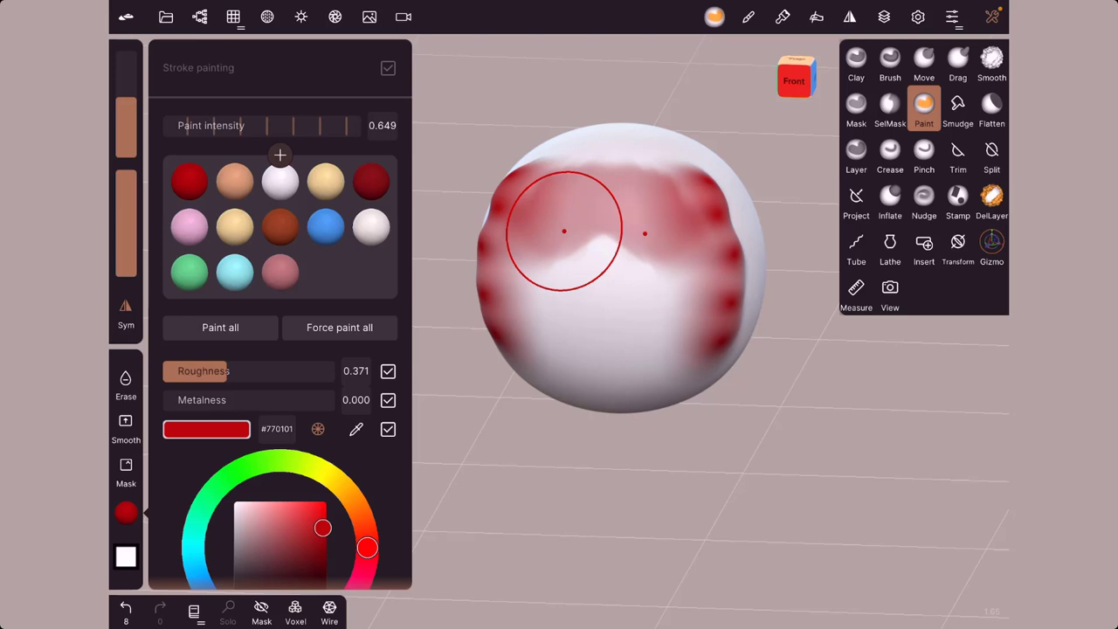
left_click_drag(564, 231, 679, 302)
left_click(126, 513)
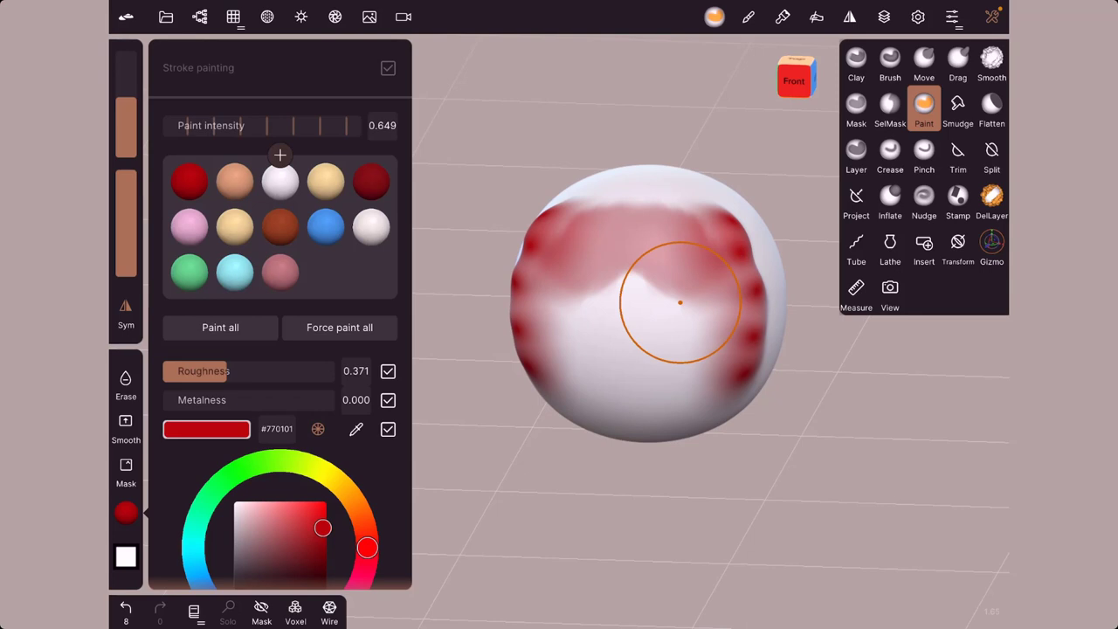
left_click_drag(367, 548, 269, 460)
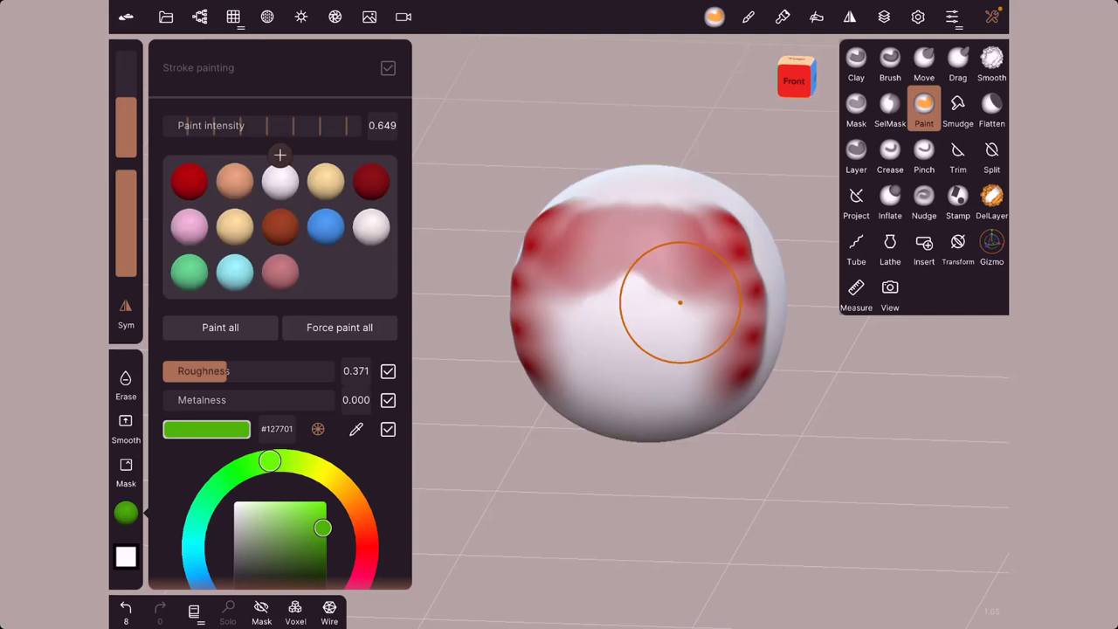
Add the green to the colour palette, then delete that swatch again.
scroll(279, 314, "down", 2)
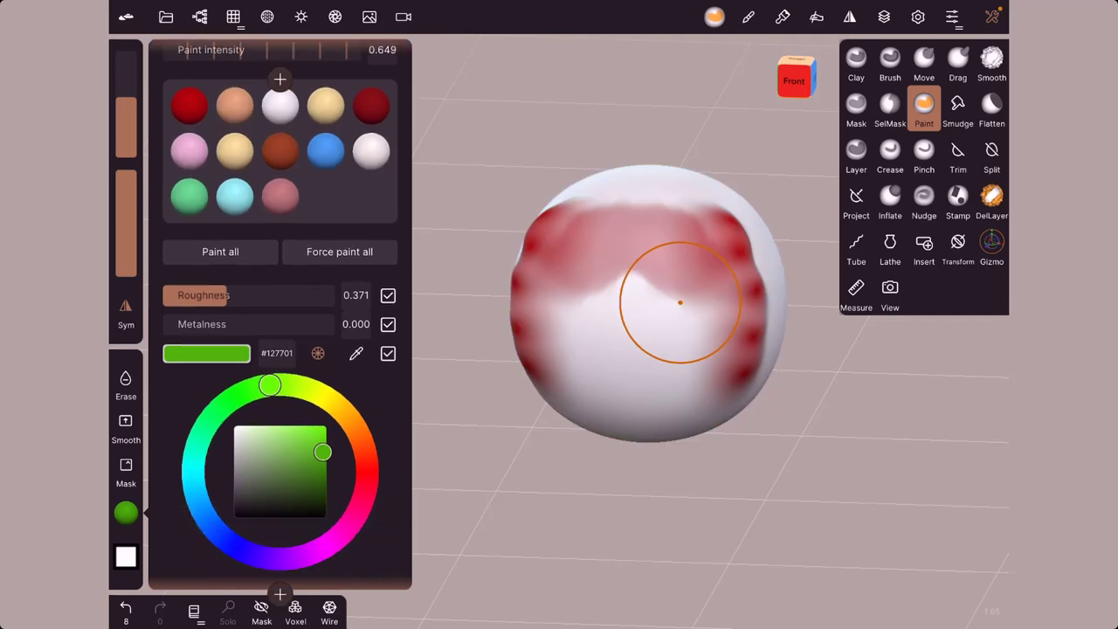
left_click(280, 68)
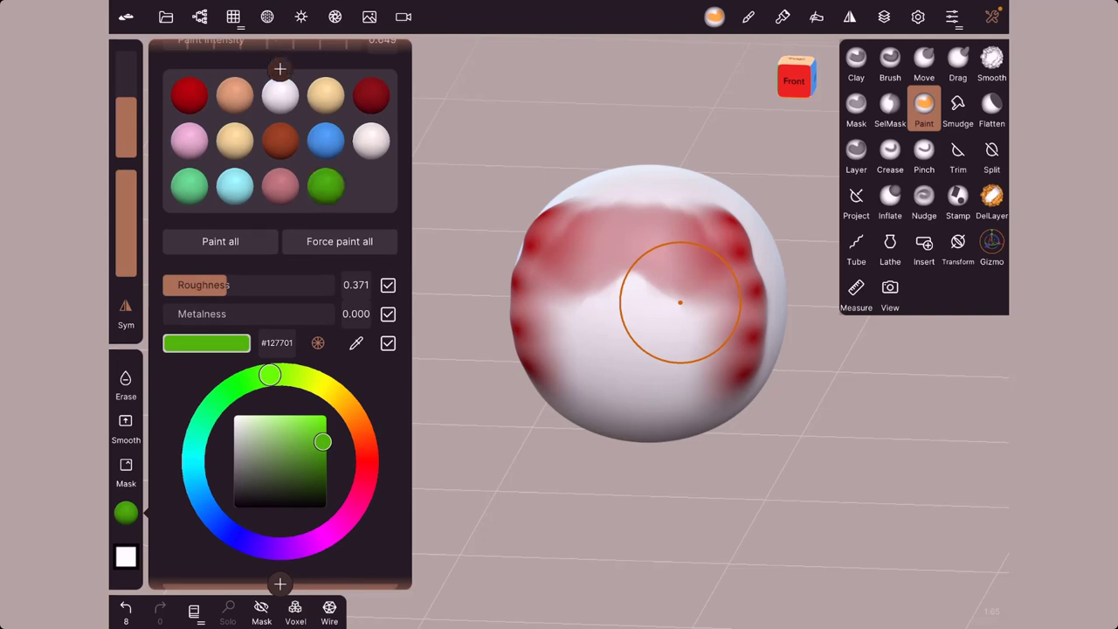
left_click(325, 185)
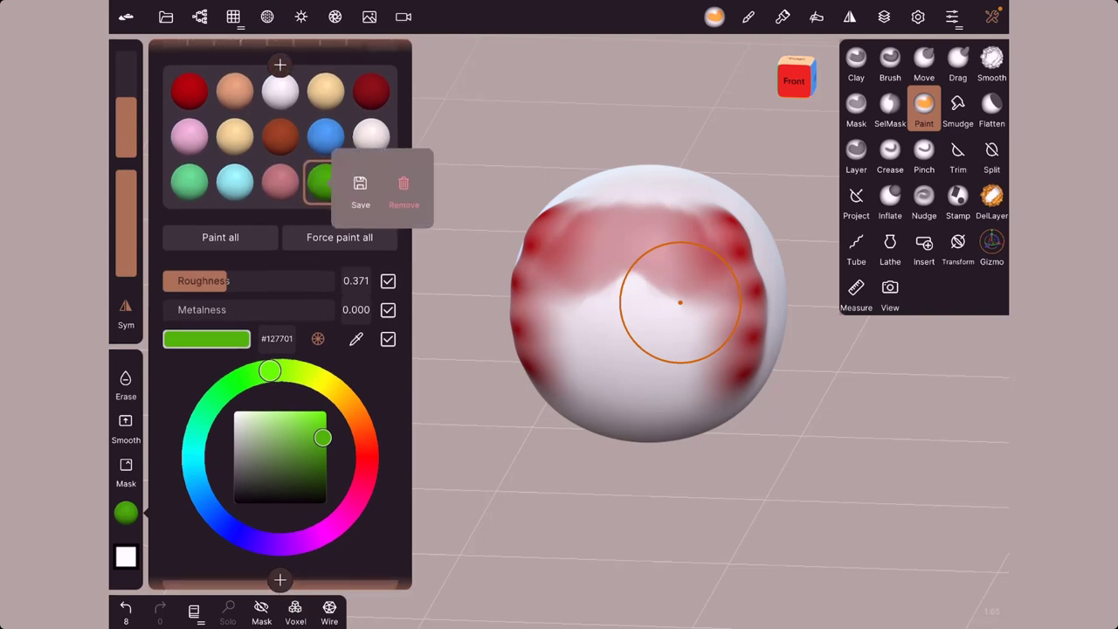
left_click(403, 185)
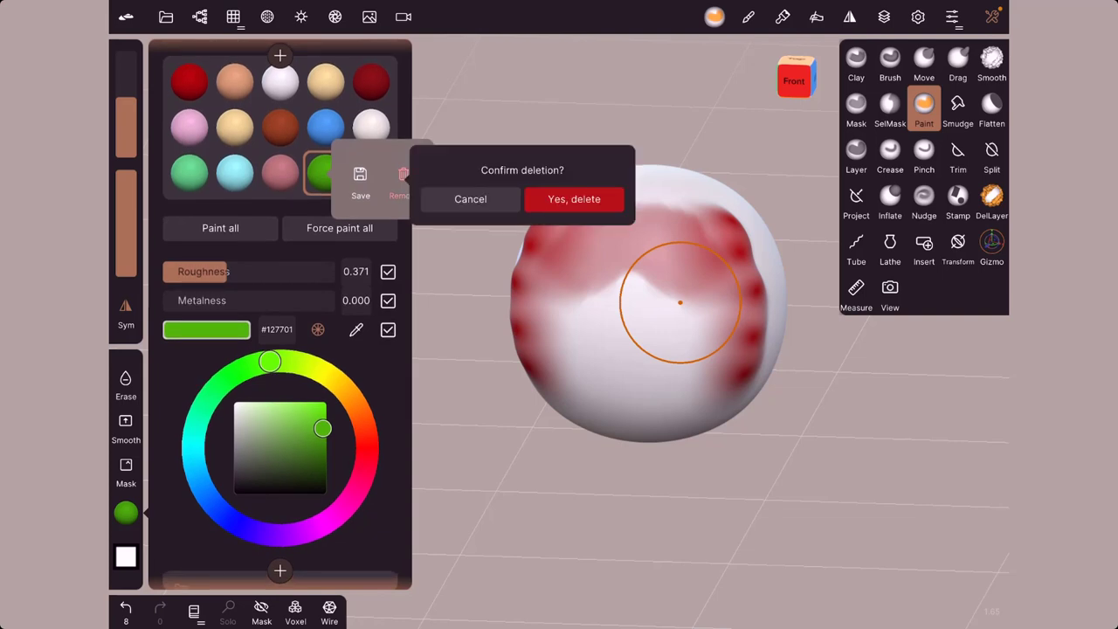
left_click(574, 199)
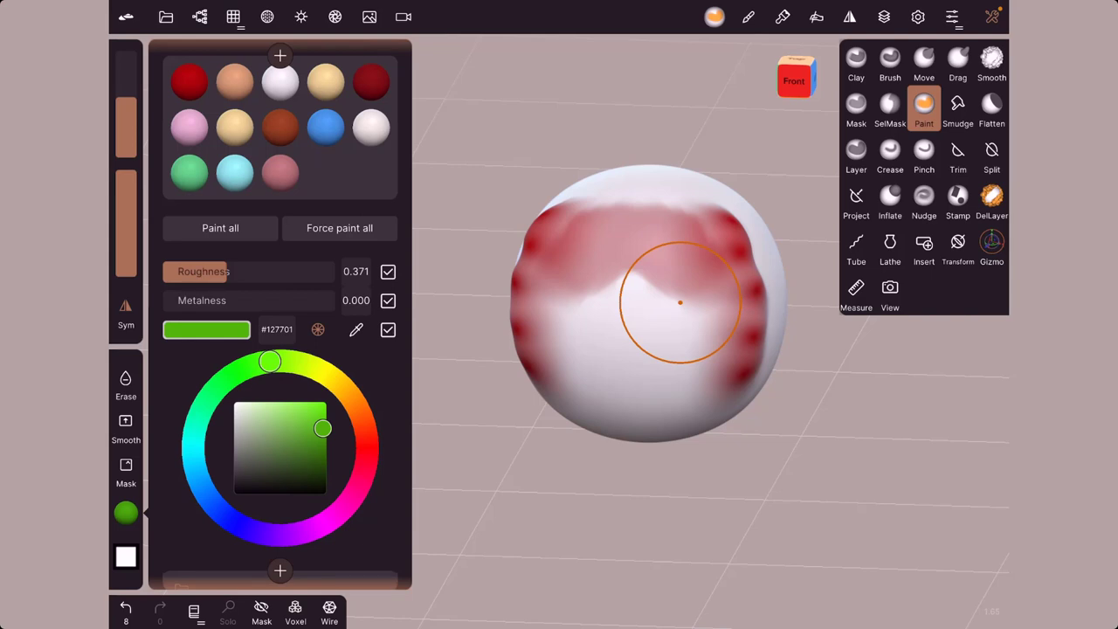
Set roughness 0.703, make the brush apply colour only, and darken the colour to #0a0505.
mouse_move(189, 272)
left_mouse_down()
mouse_move(283, 271)
mouse_move(201, 272)
mouse_move(288, 301)
mouse_move(166, 297)
left_mouse_up()
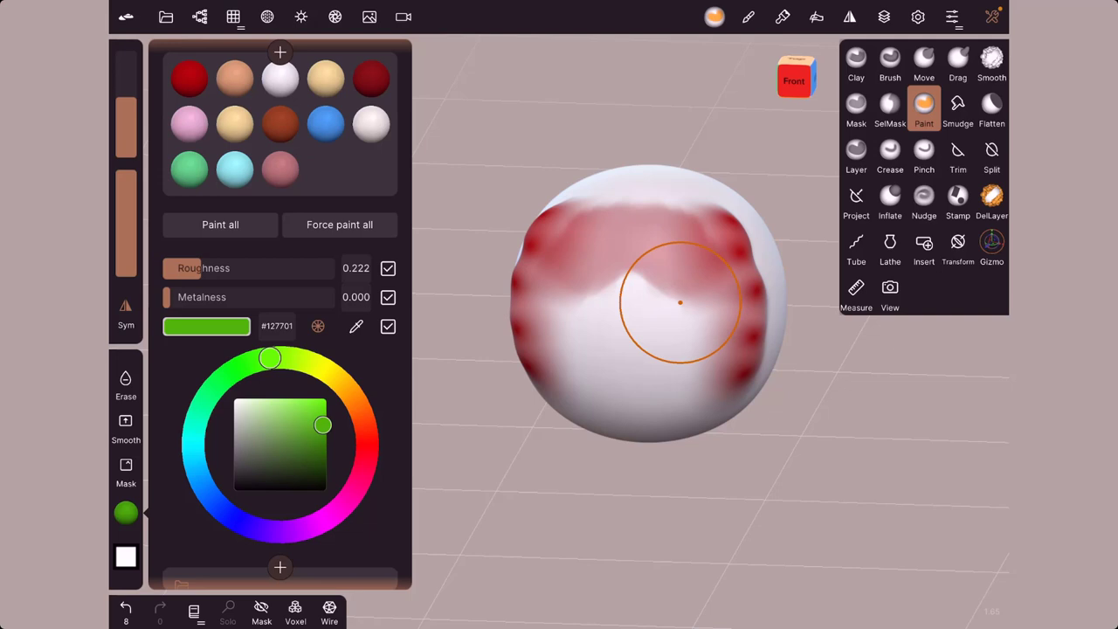
left_click(388, 268)
left_click(388, 297)
left_click(388, 326)
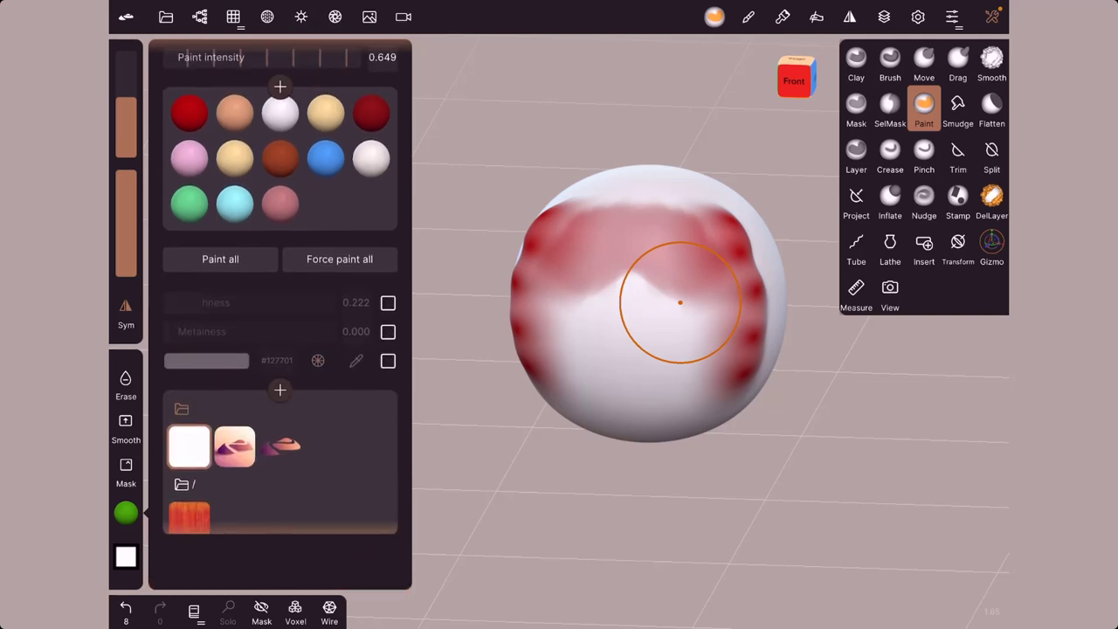
left_click(388, 387)
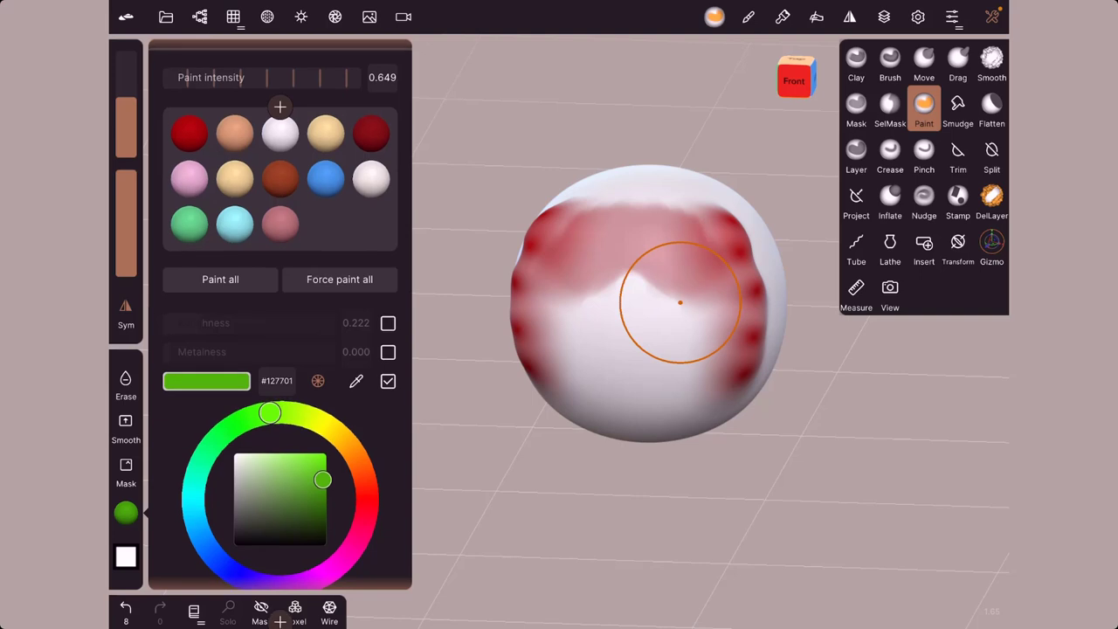
scroll(280, 349, "down", 4)
mouse_move(270, 208)
left_mouse_down()
mouse_move(250, 210)
mouse_move(192, 294)
mouse_move(260, 378)
mouse_move(364, 305)
mouse_move(291, 379)
mouse_move(209, 342)
mouse_move(197, 266)
mouse_move(193, 289)
mouse_move(239, 215)
mouse_move(227, 219)
mouse_move(252, 204)
mouse_move(332, 224)
mouse_move(367, 298)
mouse_move(319, 370)
mouse_move(367, 301)
mouse_move(320, 273)
mouse_move(242, 257)
mouse_move(299, 272)
mouse_move(252, 274)
mouse_move(255, 315)
mouse_move(282, 267)
mouse_move(268, 319)
left_mouse_up()
Eyedrop the sphere's red, shift the hue to green, and paint a green patch centrally.
left_click(355, 175)
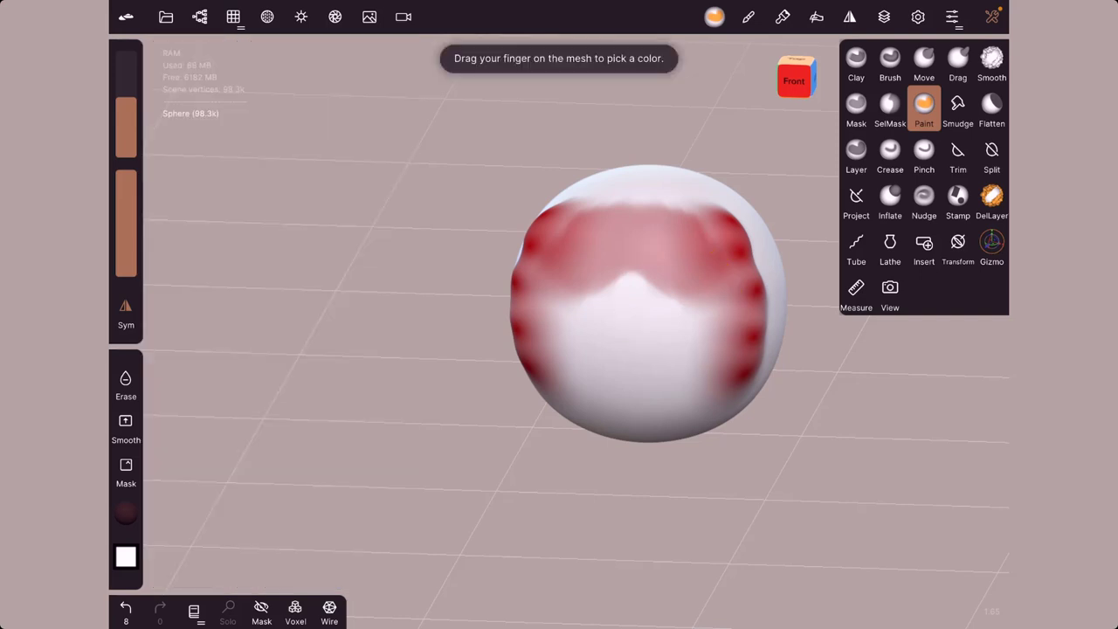
left_click(572, 244)
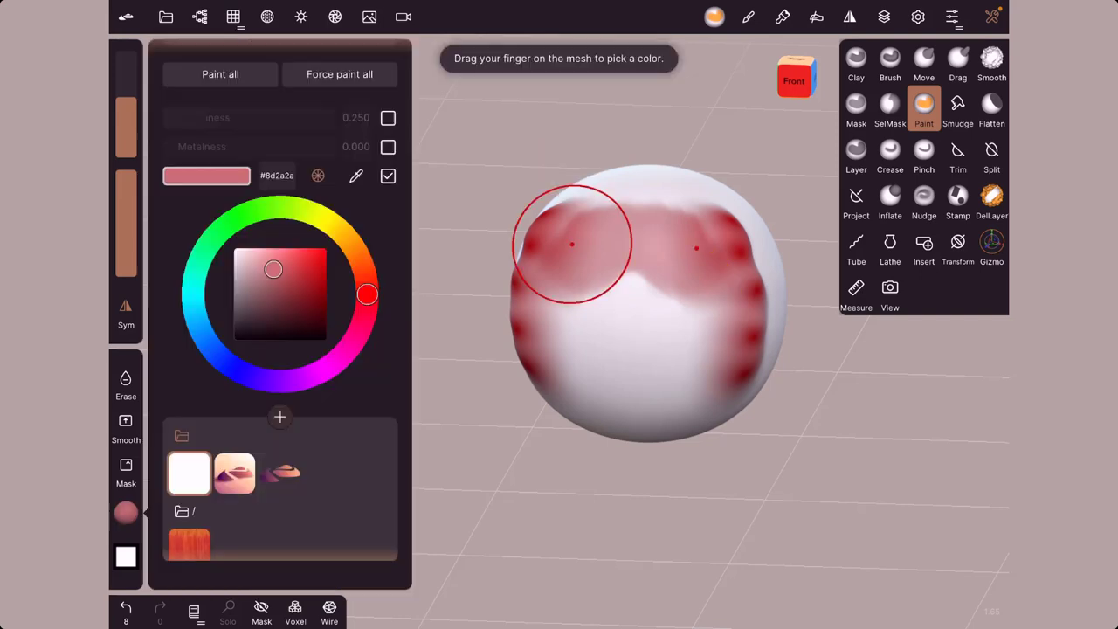
left_click_drag(367, 295, 219, 230)
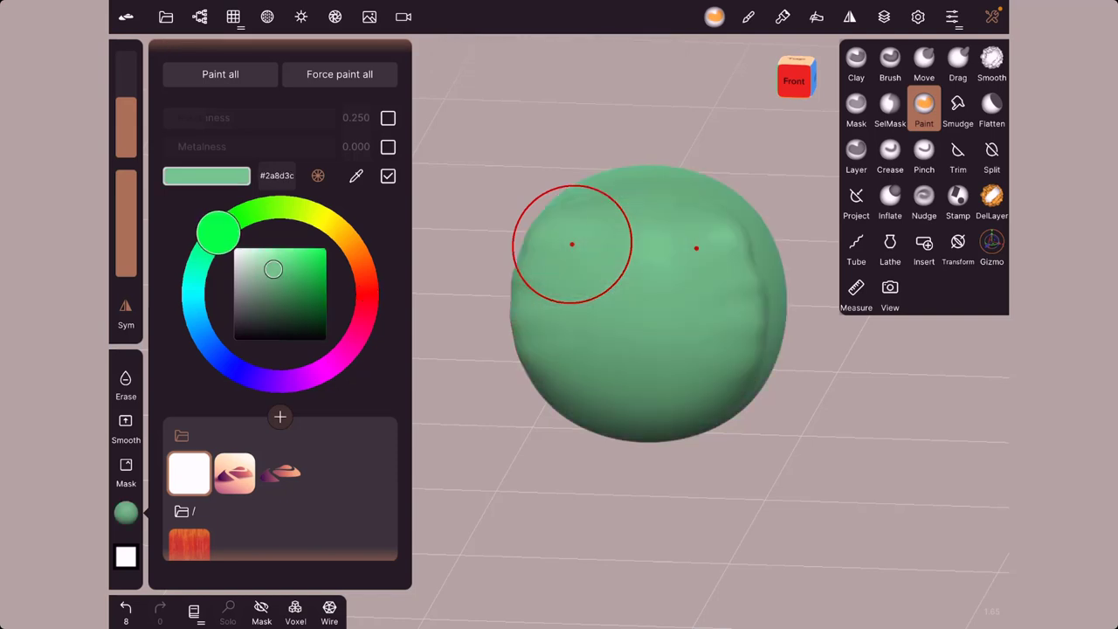
left_click(605, 324)
left_click_drag(604, 324, 656, 358)
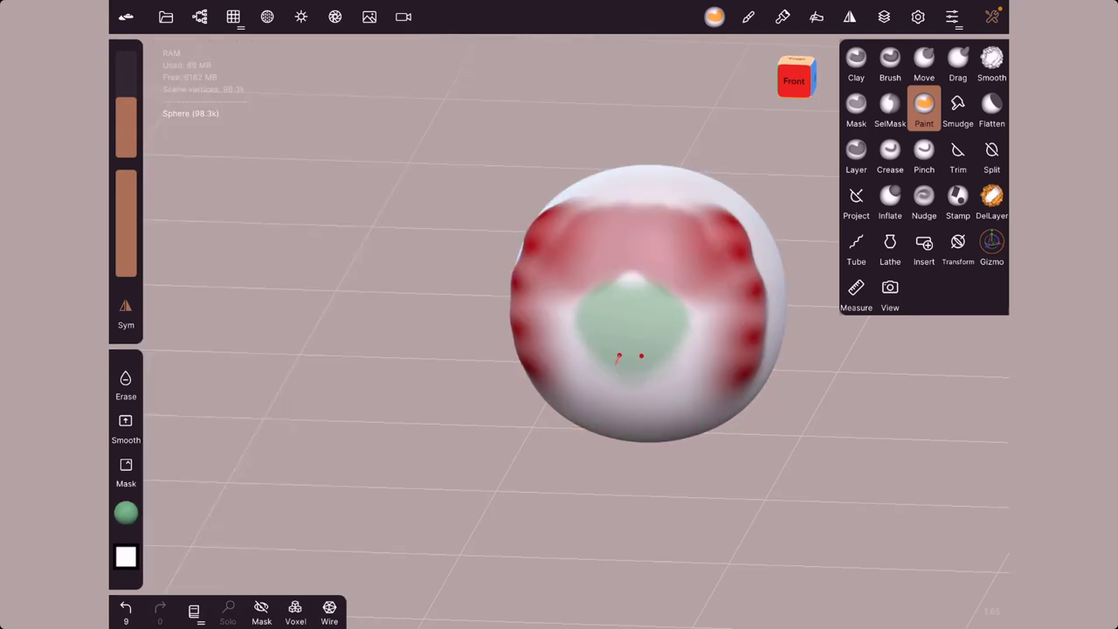
Raise paint intensity and paint a large solid green area on the front.
left_click(126, 514)
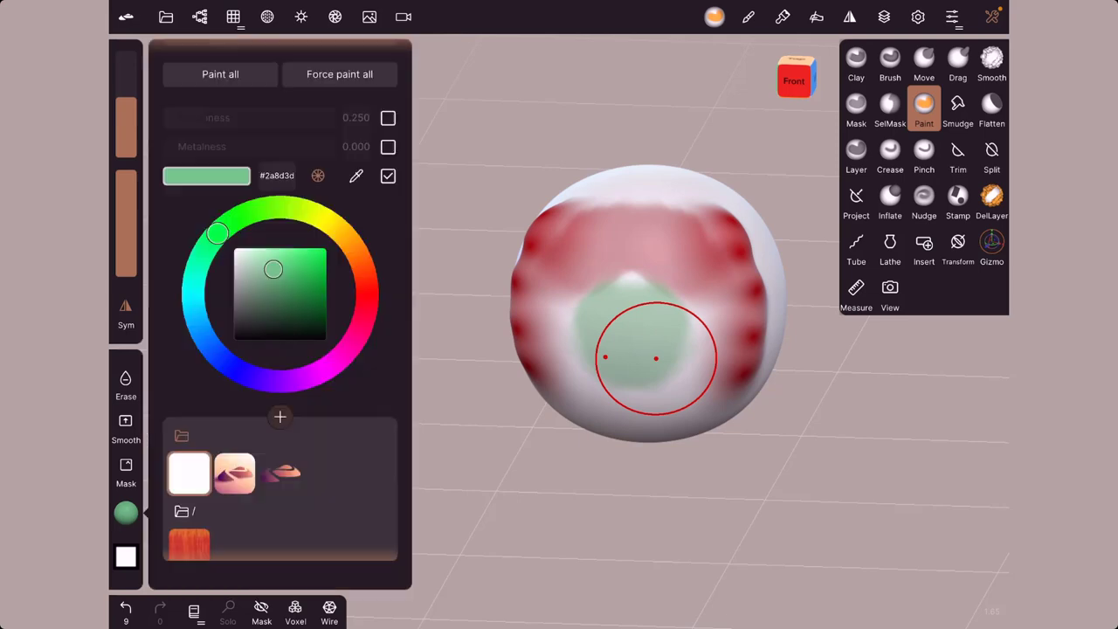
scroll(280, 315, "up", 5)
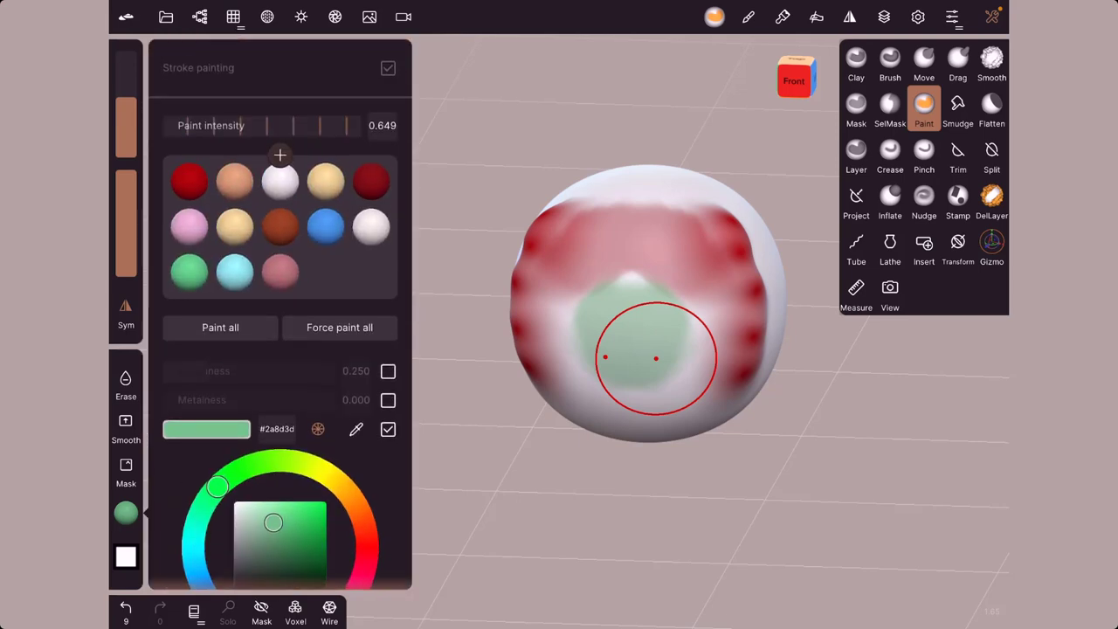
left_click_drag(262, 124, 349, 125)
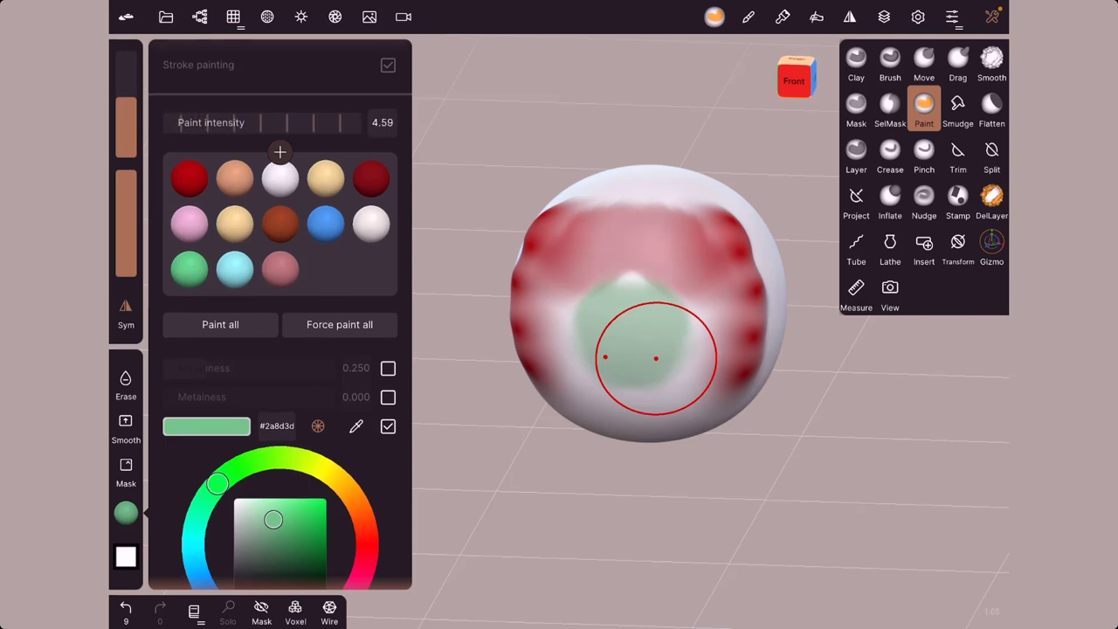
left_click(665, 307)
left_click_drag(665, 307, 659, 348)
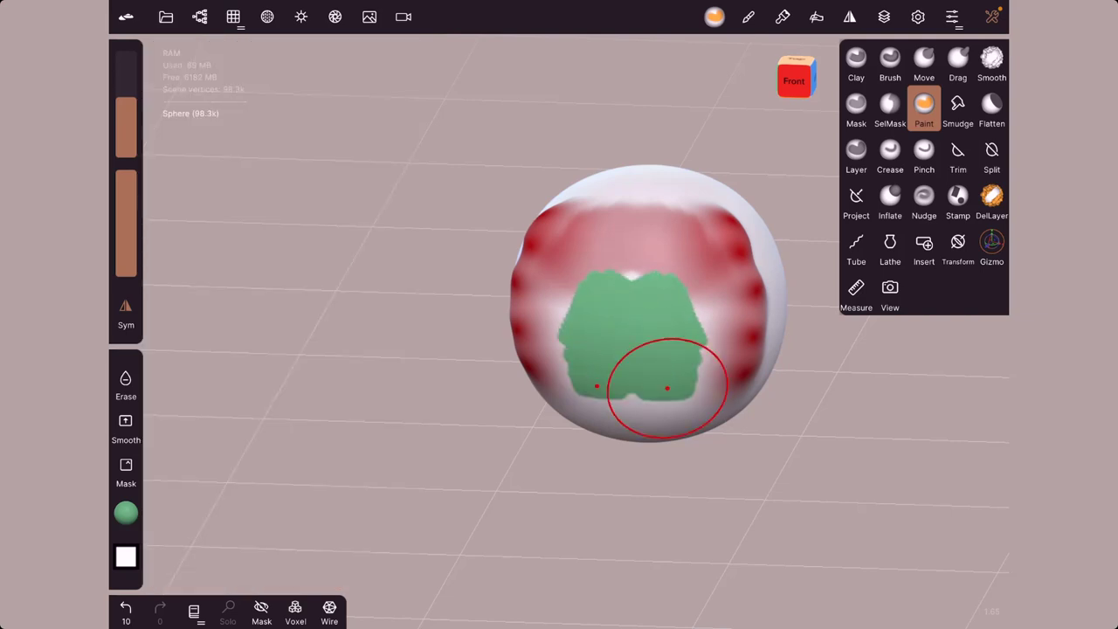
Lower paint intensity to 3.26 and shift the paint colour to purple #9b04b2.
left_click(125, 513)
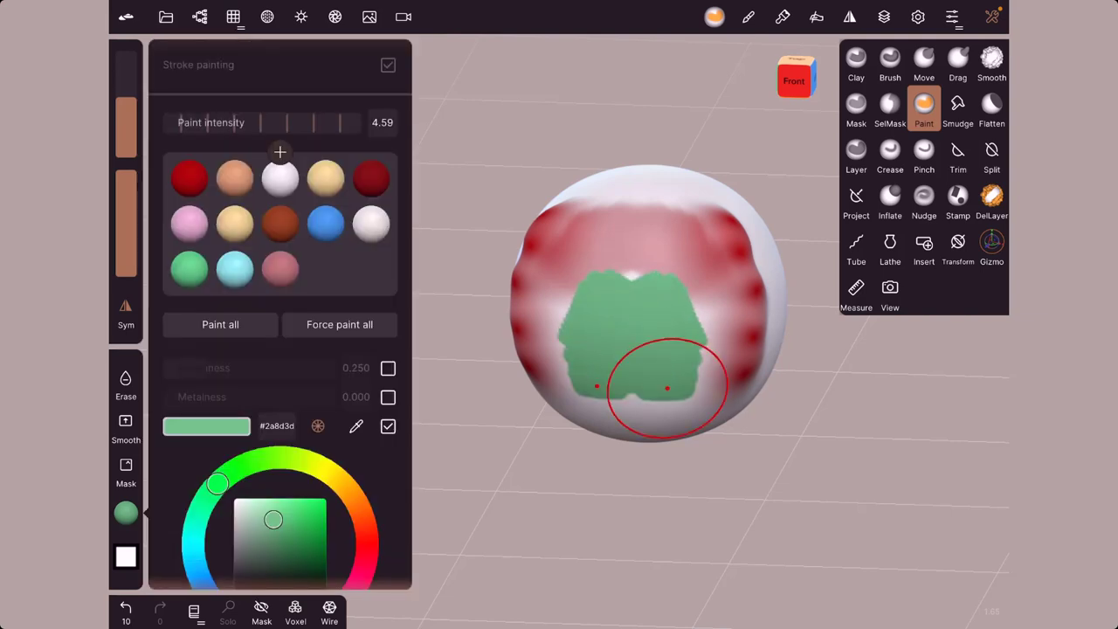
left_click_drag(288, 122, 262, 121)
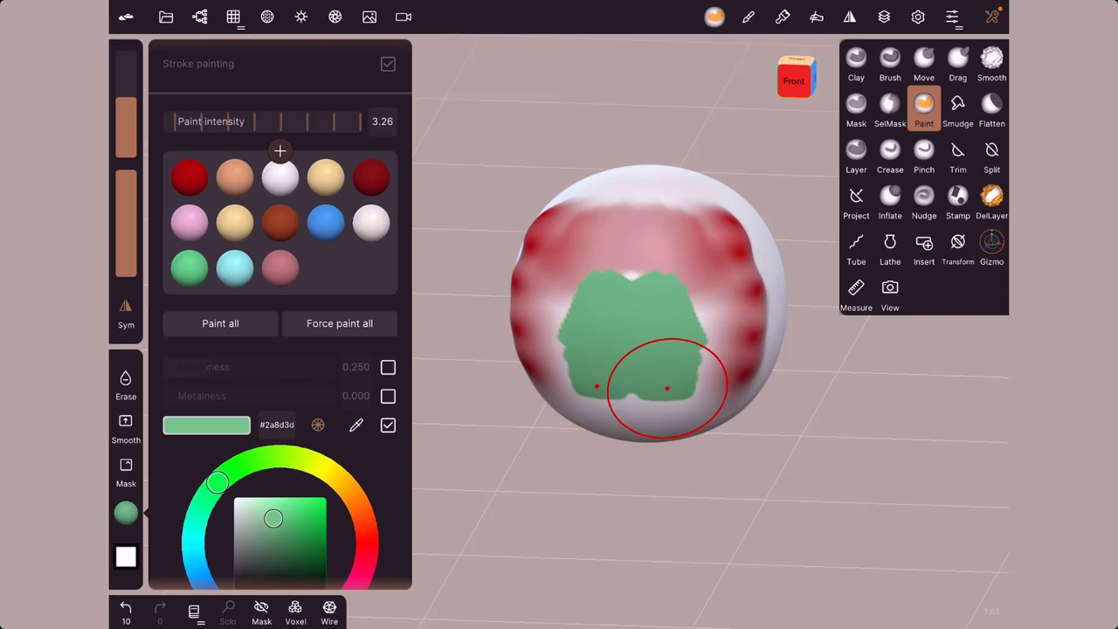
scroll(279, 349, "down", 3)
scroll(280, 349, "down", 2)
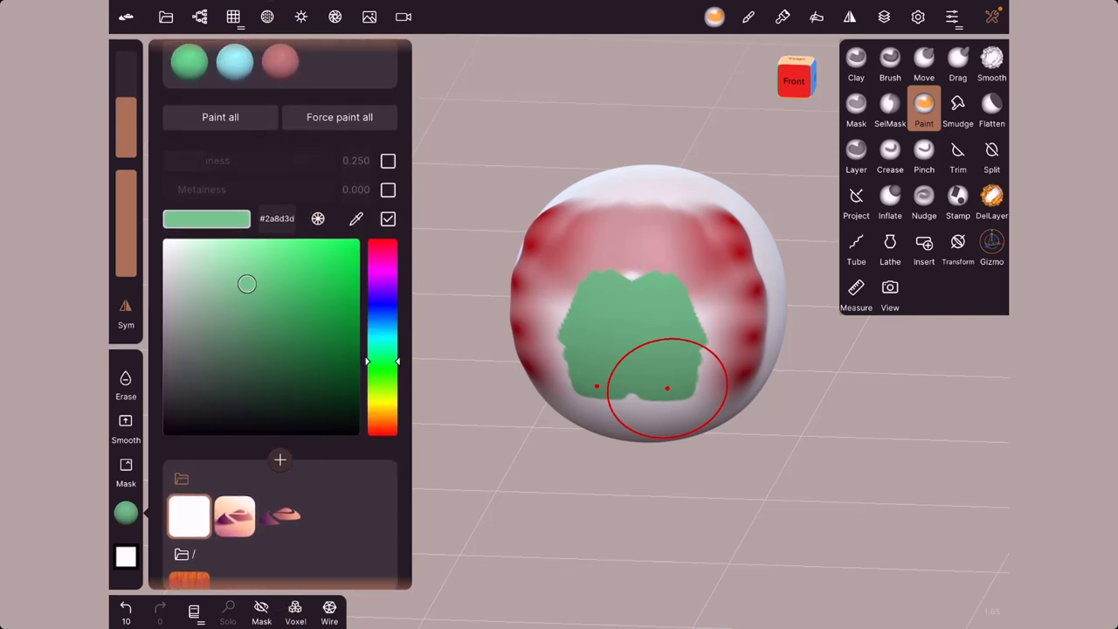
mouse_move(330, 297)
left_mouse_down()
mouse_move(317, 357)
mouse_move(232, 337)
mouse_move(197, 382)
mouse_move(242, 401)
mouse_move(312, 397)
mouse_move(305, 324)
mouse_move(215, 300)
mouse_move(183, 320)
mouse_move(330, 291)
left_mouse_up()
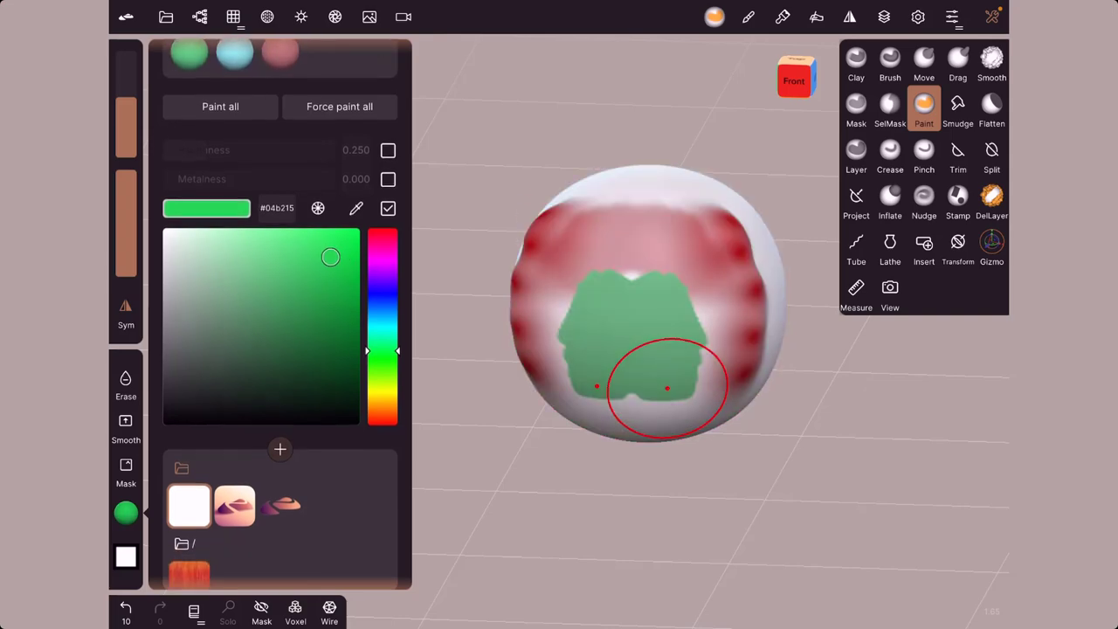
left_click_drag(381, 349, 382, 266)
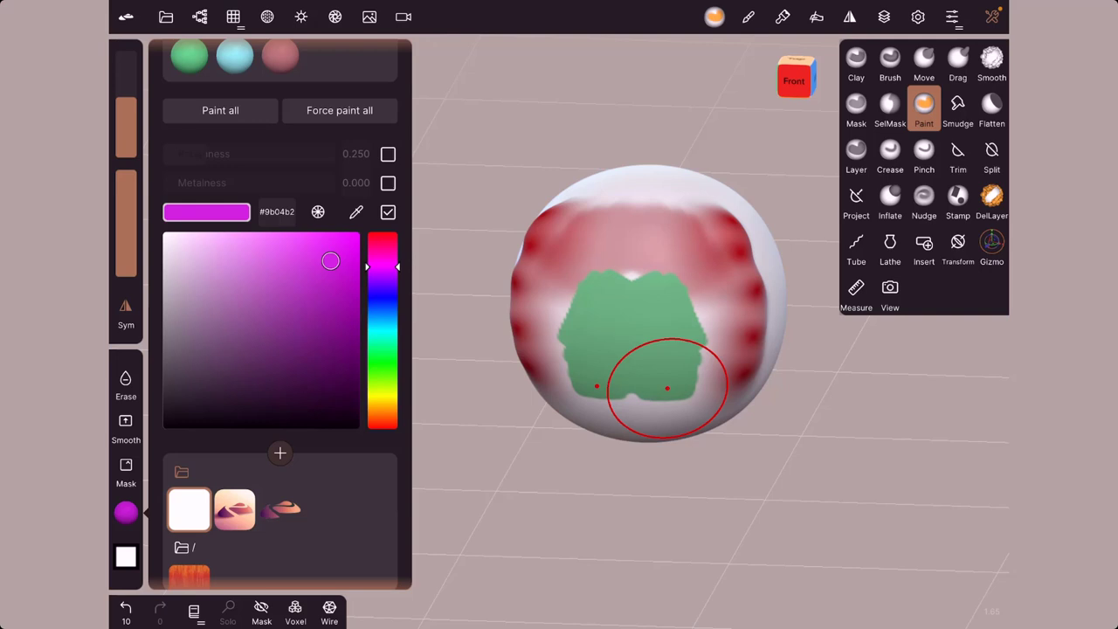
Render the sphere with PBR shading and the venetian_crossroads_1k environment instead of Matcap.
scroll(279, 315, "up", 3)
scroll(279, 315, "up", 2)
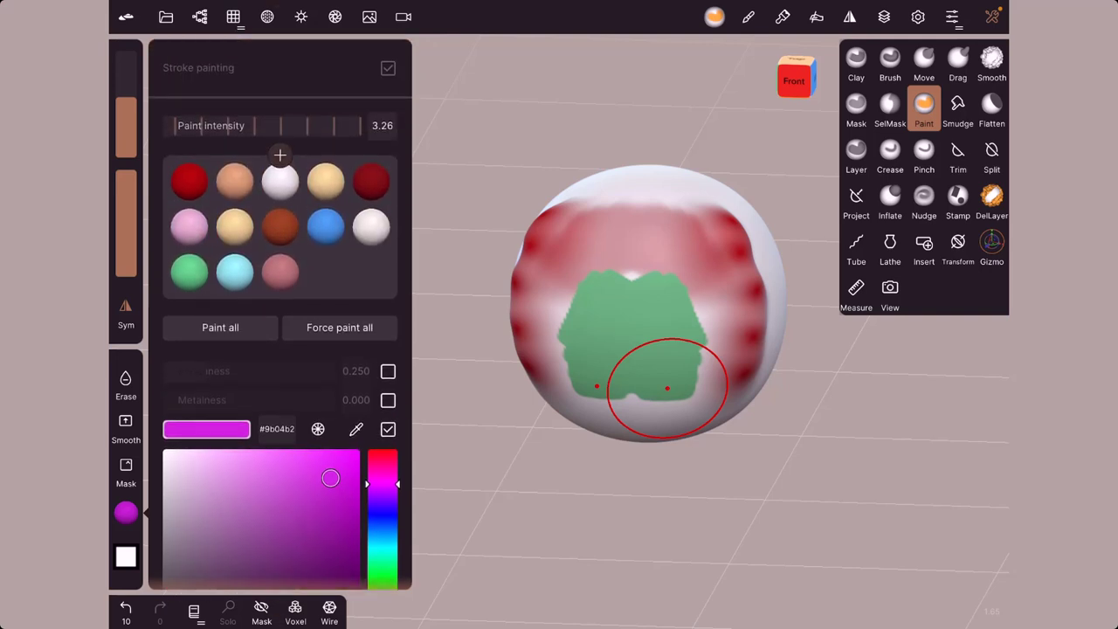
left_click(267, 17)
left_click(300, 17)
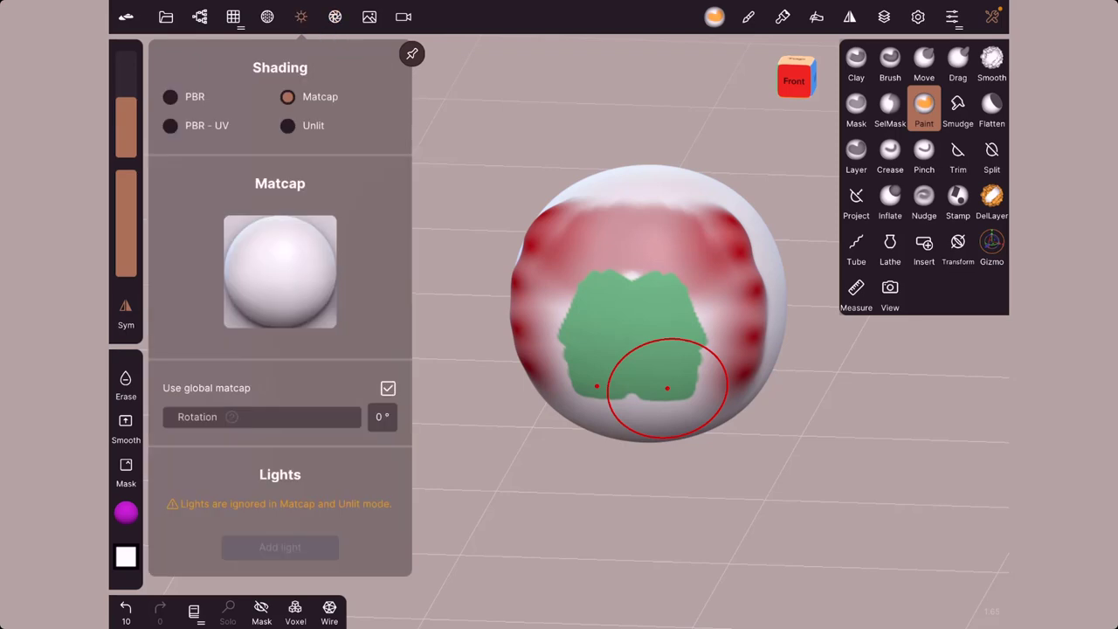
scroll(280, 349, "down", 5)
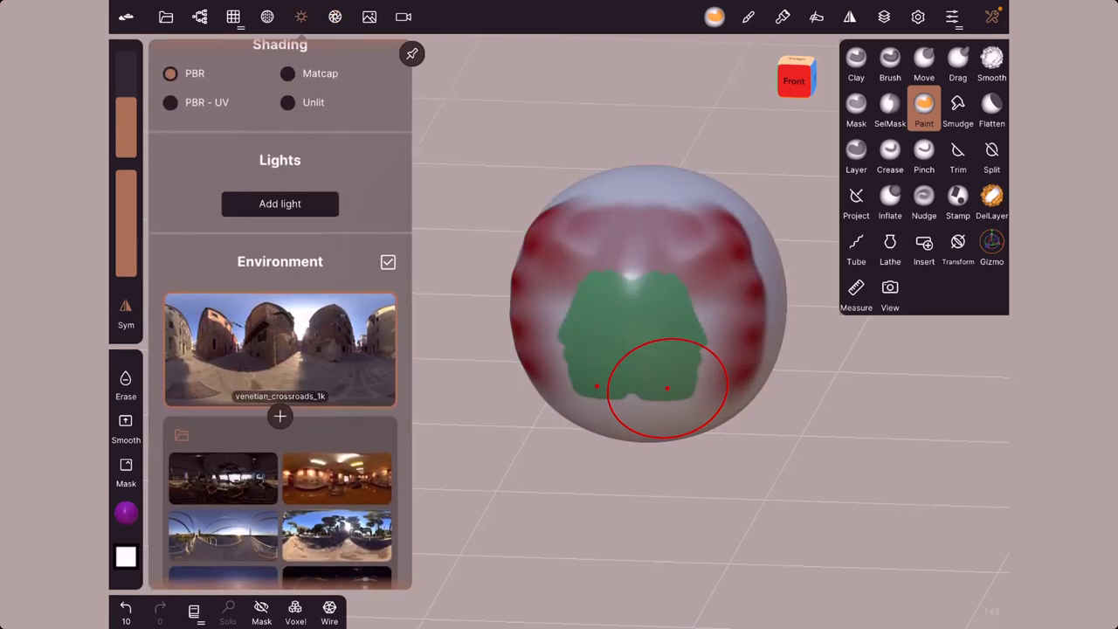
left_click(126, 512)
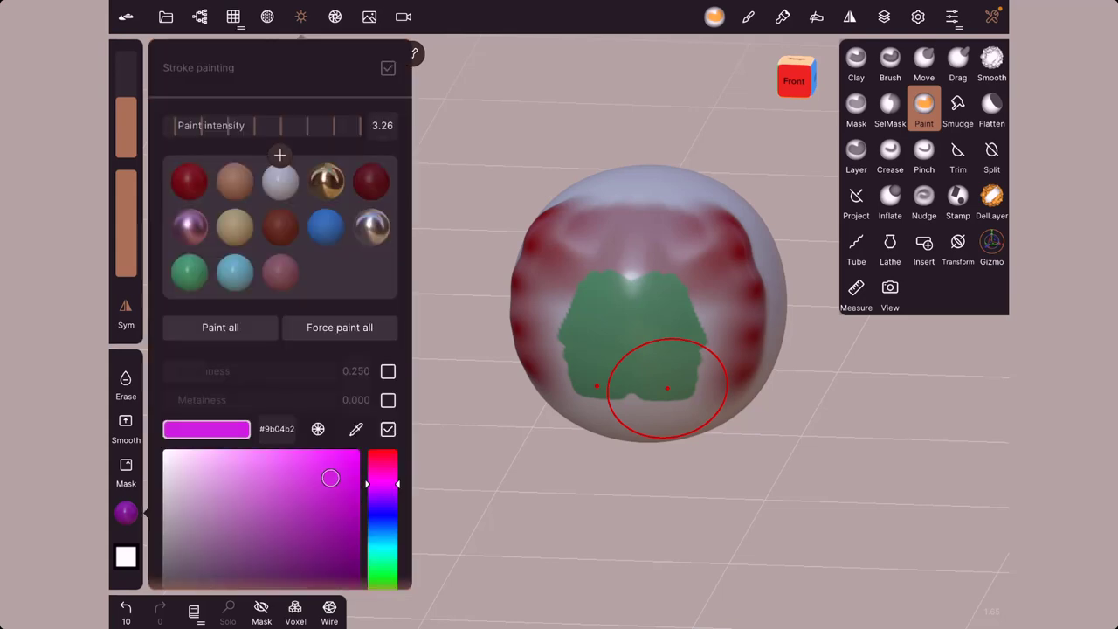
Choose the gold metal preset and paint gold over the upper front and green area.
left_click(326, 181)
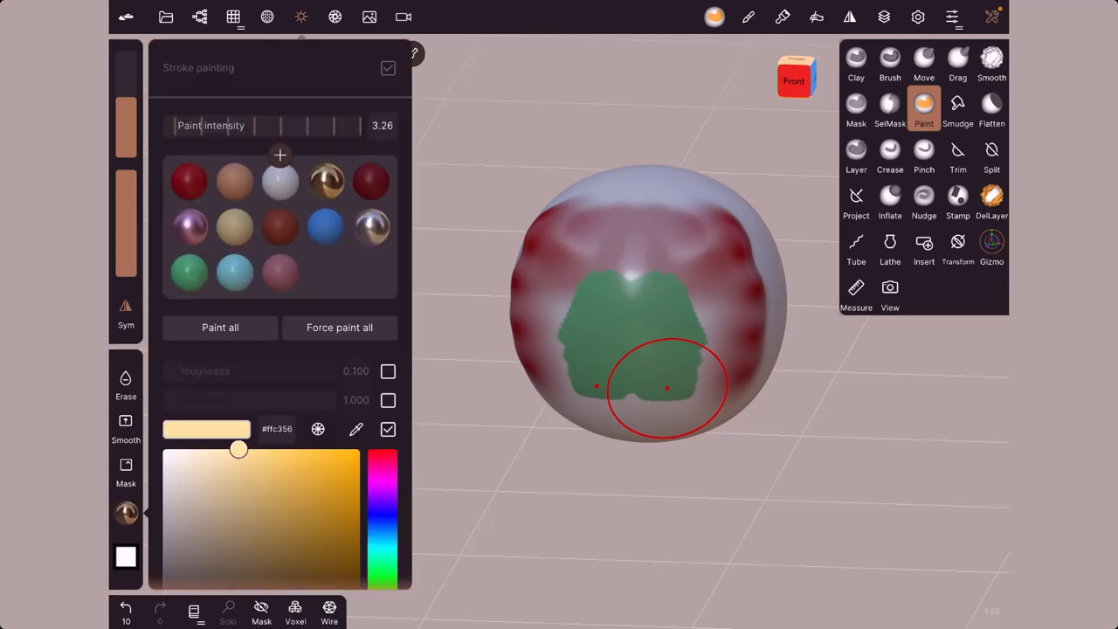
mouse_move(663, 262)
left_mouse_down()
mouse_move(639, 299)
mouse_move(690, 263)
left_mouse_up()
mouse_move(575, 260)
left_mouse_down()
mouse_move(581, 337)
mouse_move(613, 320)
left_mouse_up()
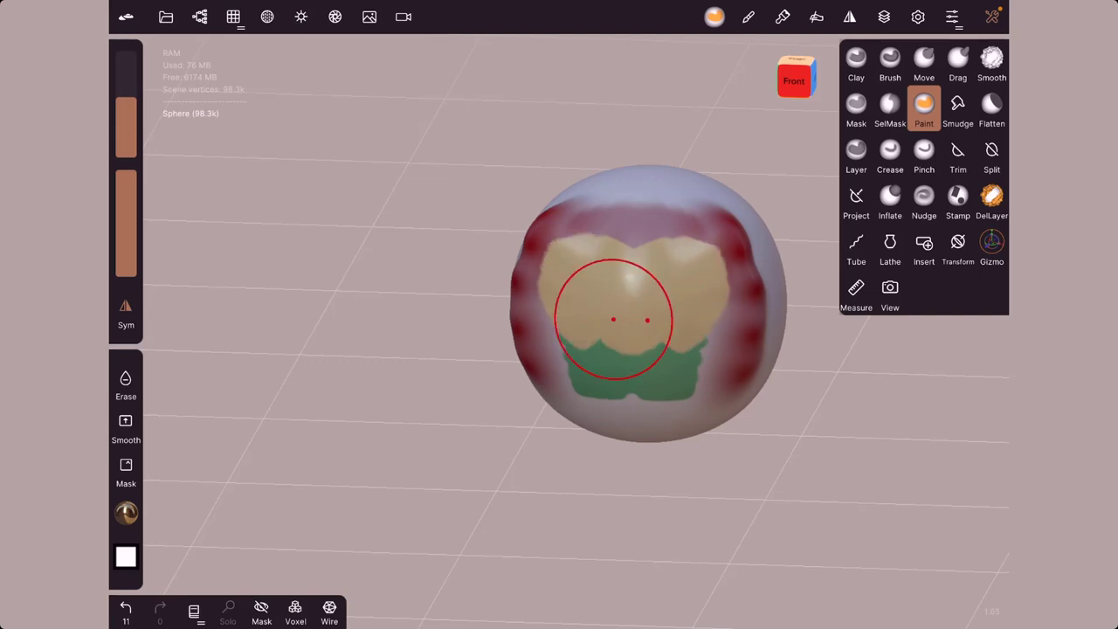
Enable Roughness and Metalness painting and repaint the front and top in shiny metallic gold.
left_click(126, 512)
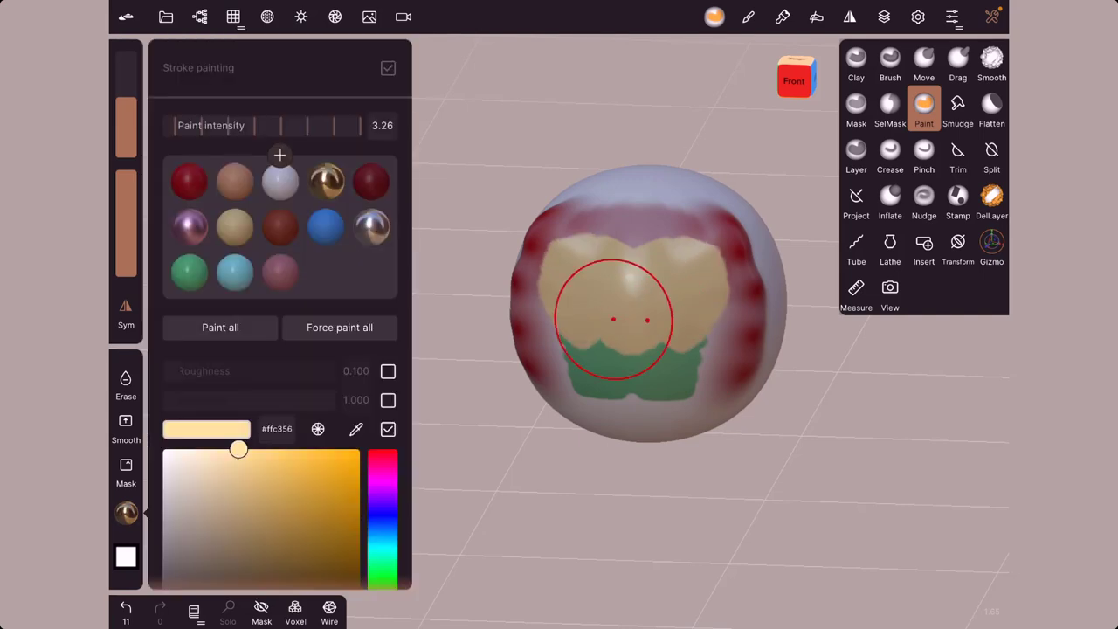
left_click(388, 370)
left_click(388, 399)
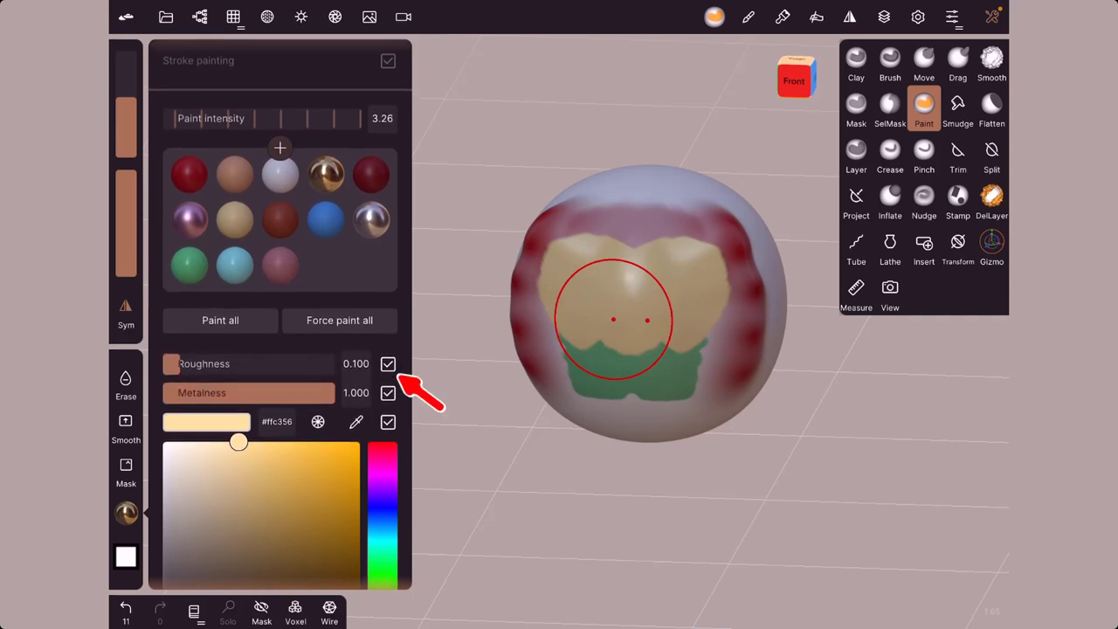
left_click_drag(613, 320, 566, 312)
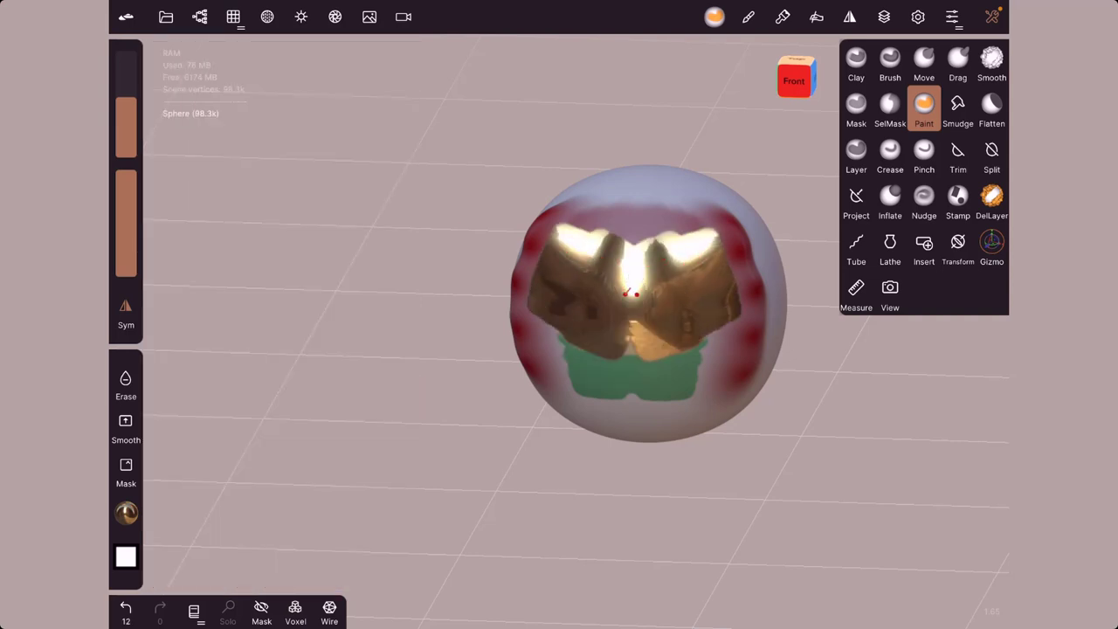
left_click_drag(699, 323, 723, 358)
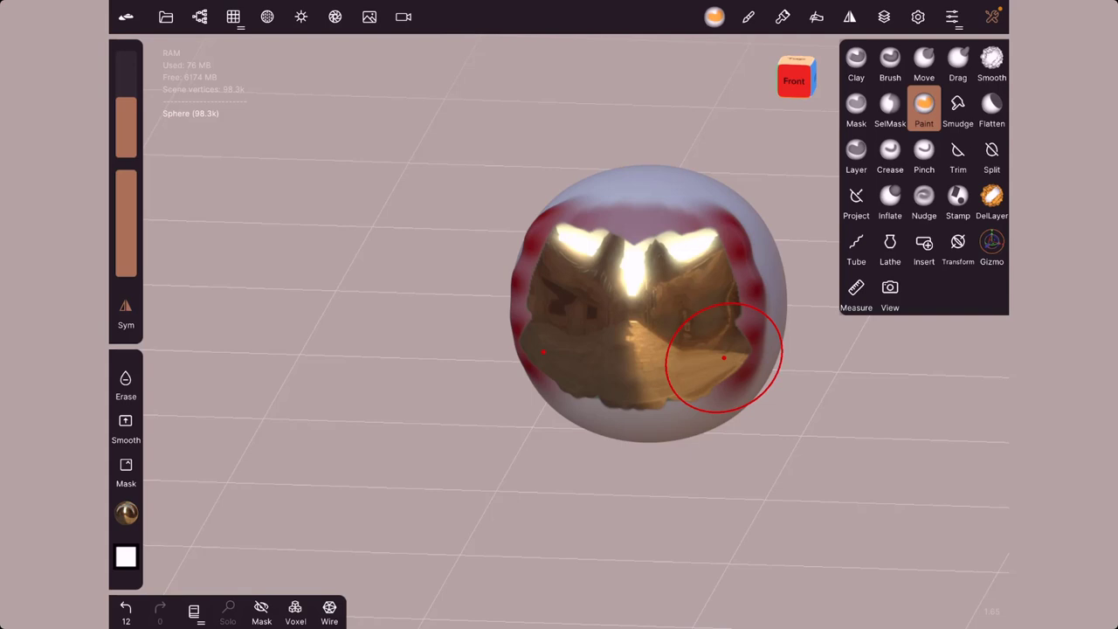
left_click_drag(664, 201, 723, 270)
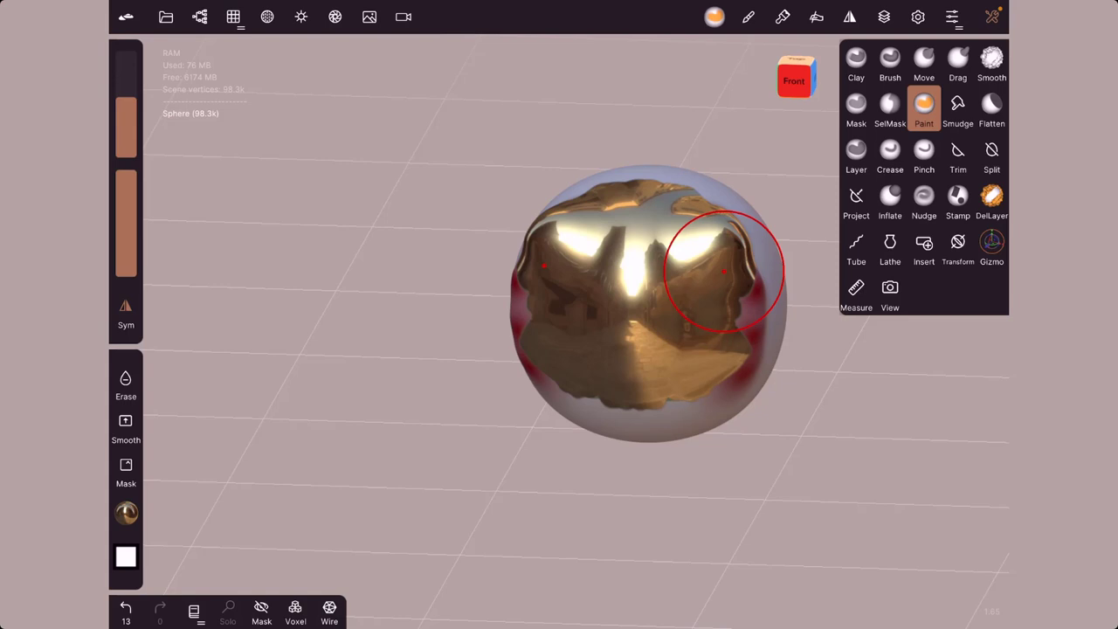
Paint a tan patch, fill the sphere light cyan, then undo the cyan fill.
left_click(126, 513)
left_click(235, 219)
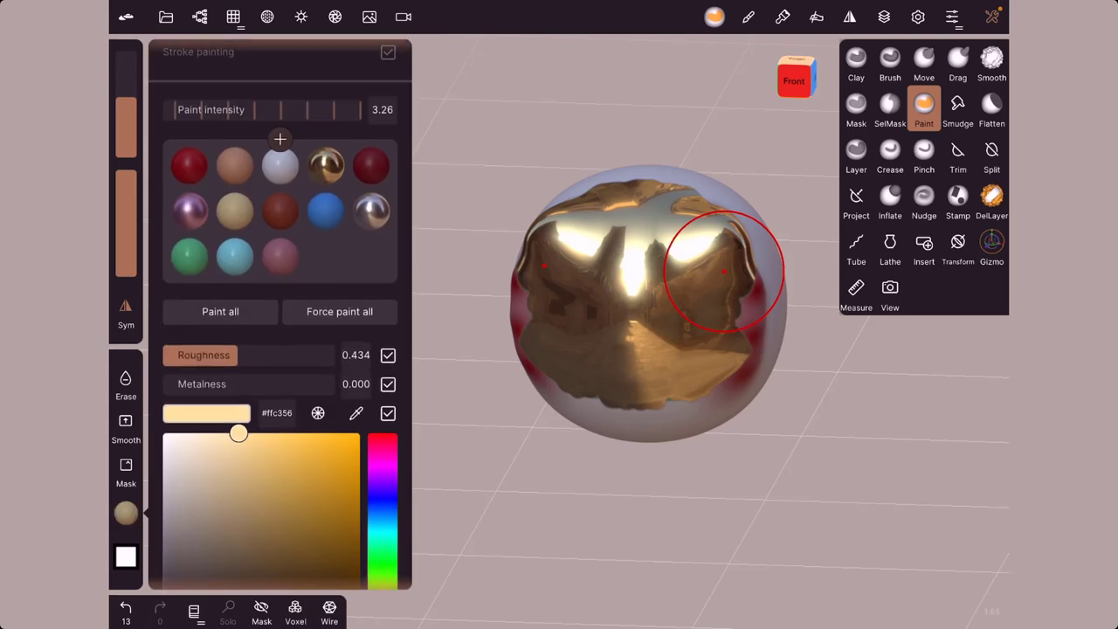
left_click_drag(652, 288, 639, 339)
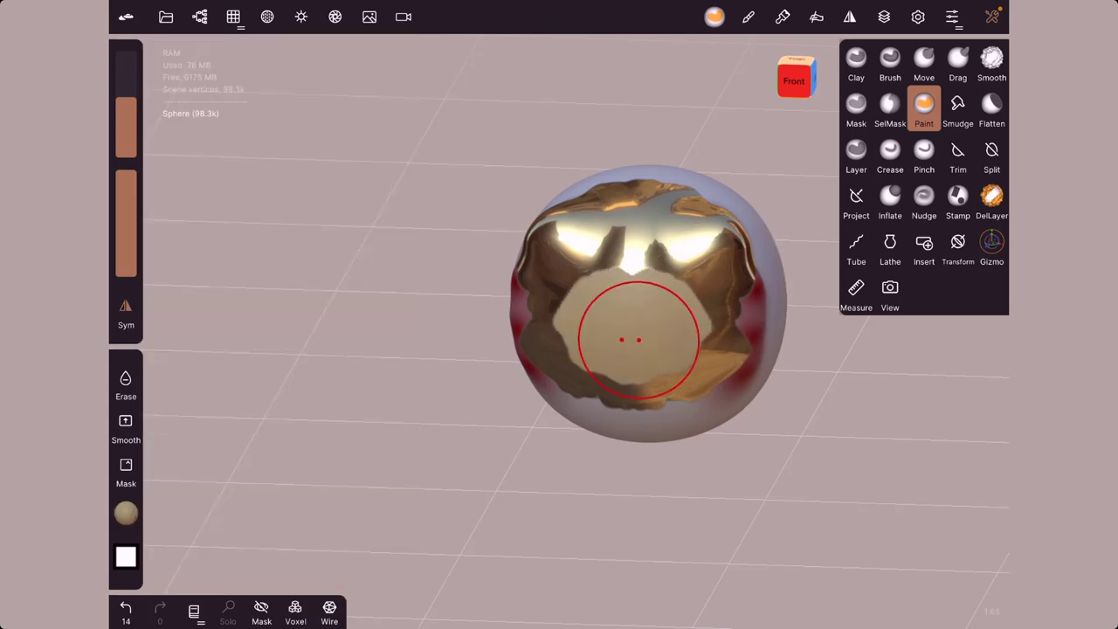
left_click(126, 513)
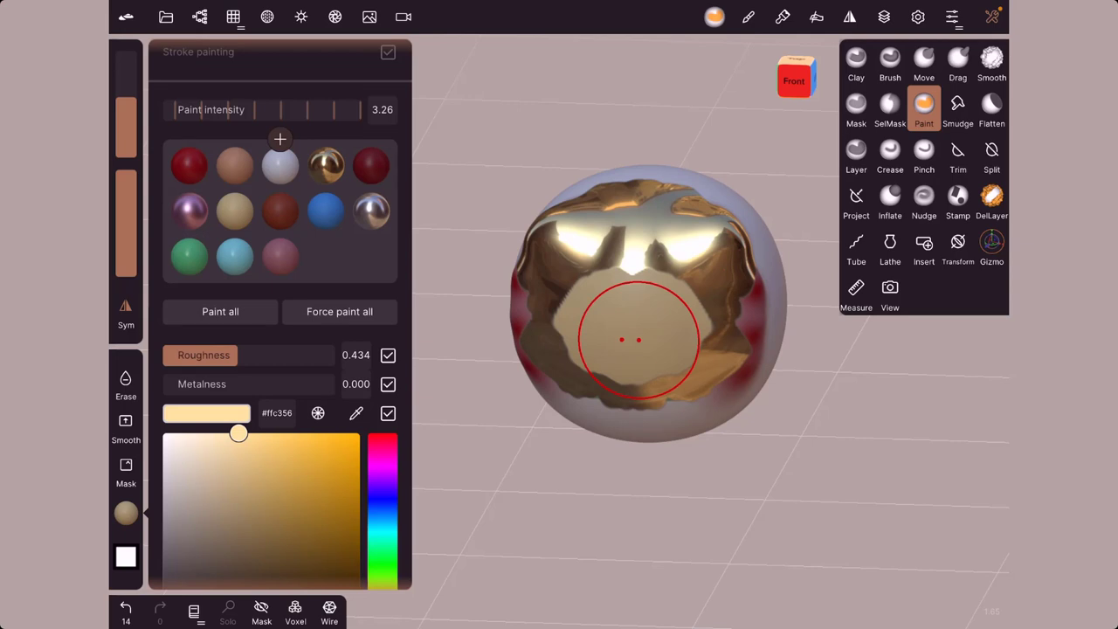
left_click(234, 255)
left_click(220, 312)
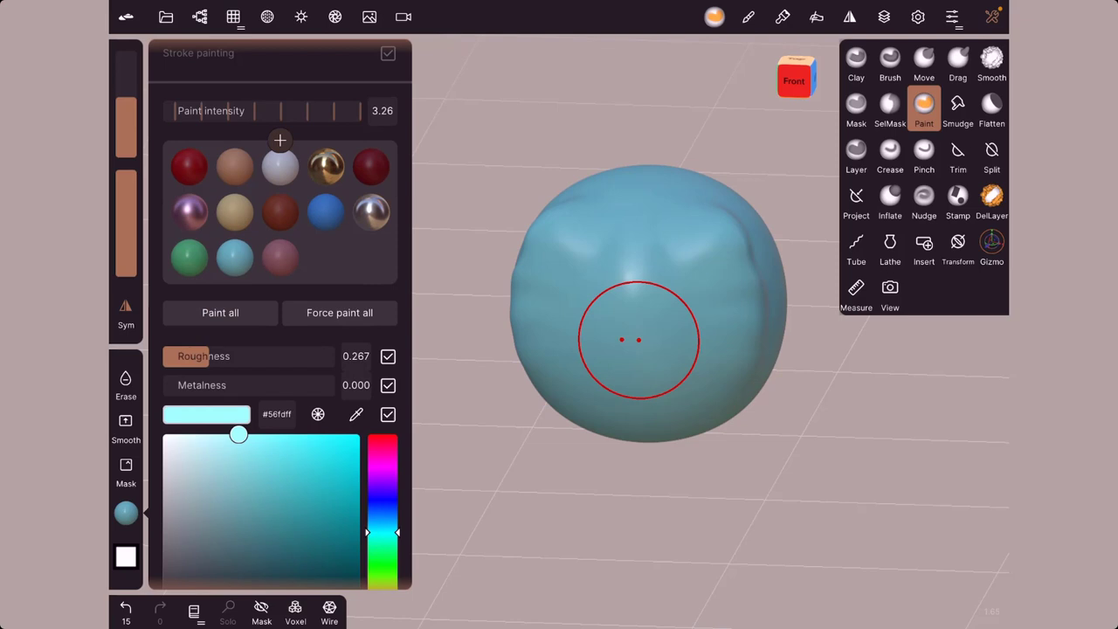
left_click(126, 607)
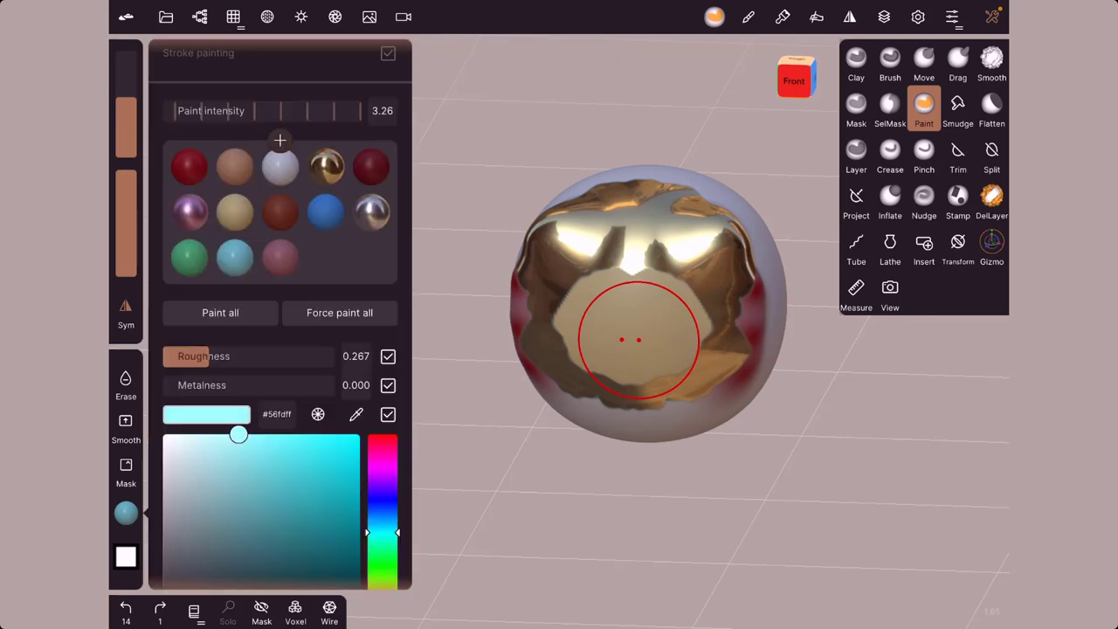
Set full metalness and paint the lower half with the pink-purple material (#e680b3).
left_click_drag(202, 384, 320, 384)
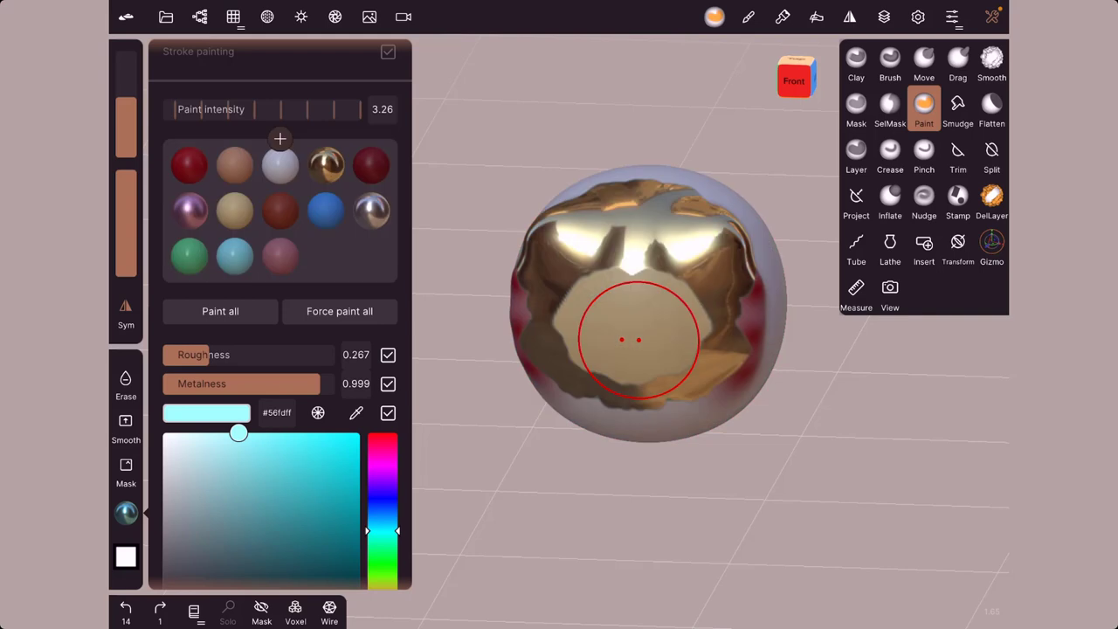
left_click(280, 255)
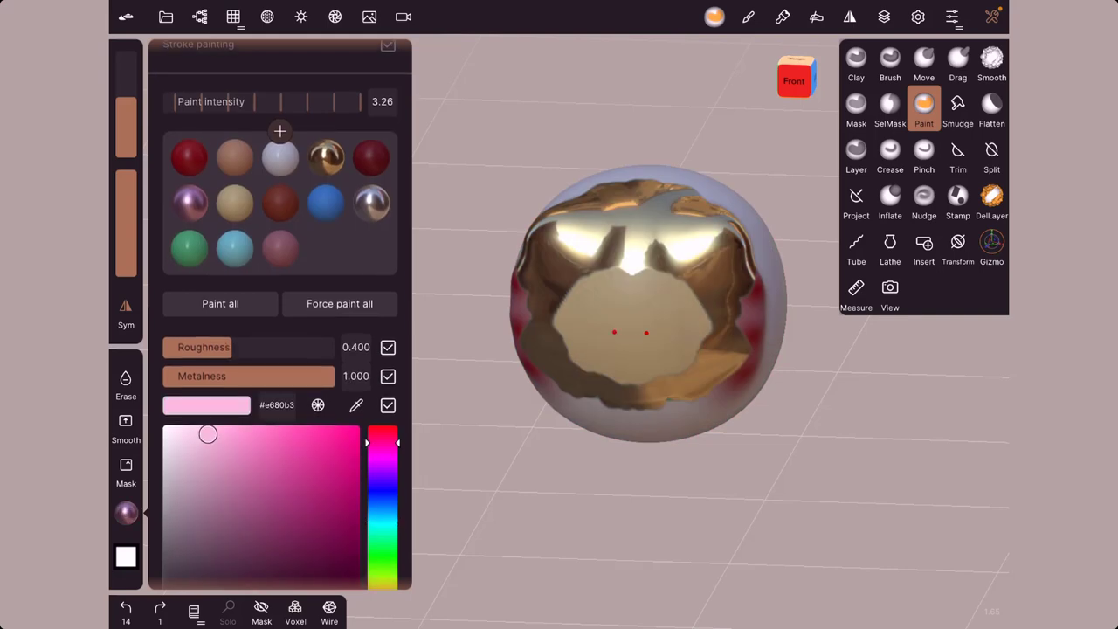
mouse_move(603, 315)
left_mouse_down()
mouse_move(631, 352)
mouse_move(696, 398)
mouse_move(736, 358)
mouse_move(739, 367)
left_mouse_up()
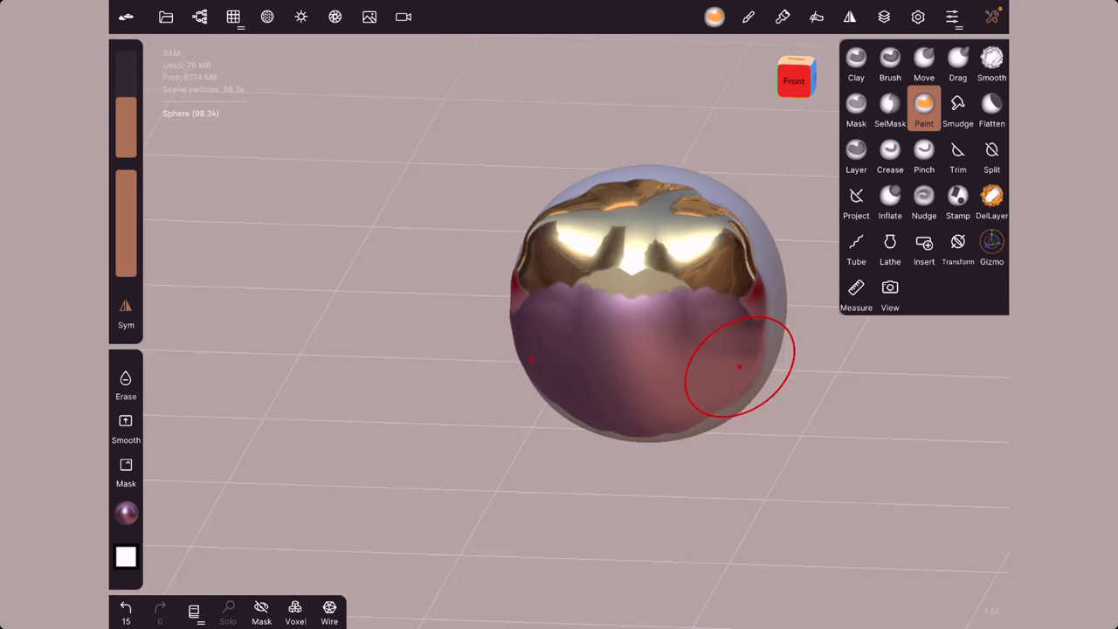
left_click(126, 513)
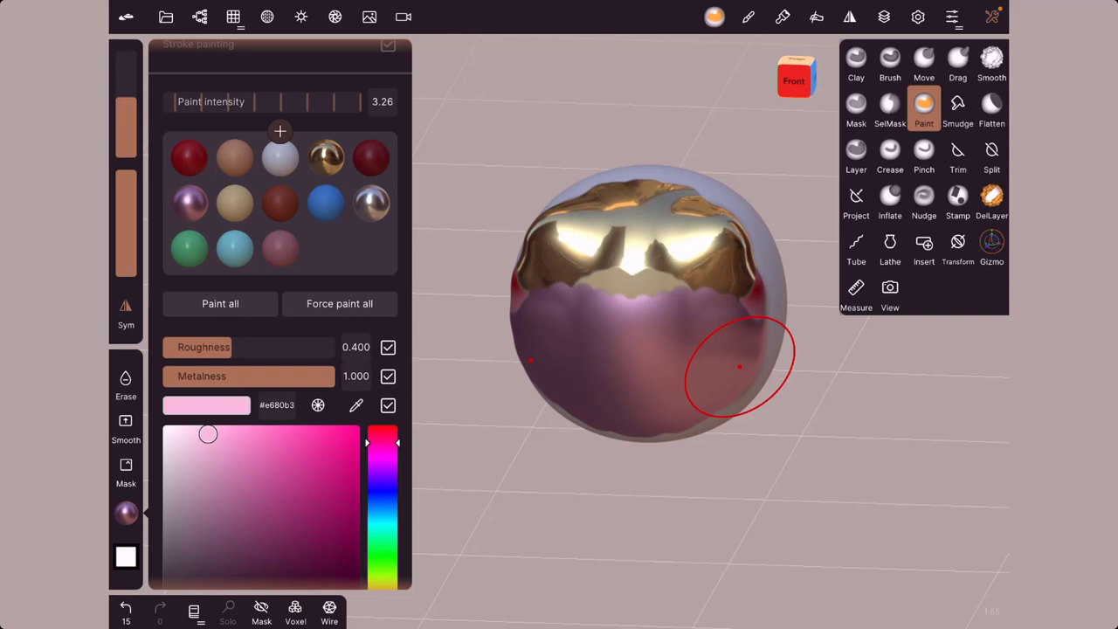
Pick the third texture as the paint pattern and stamp strokes across the sphere's centre and gold top.
scroll(279, 349, "down", 5)
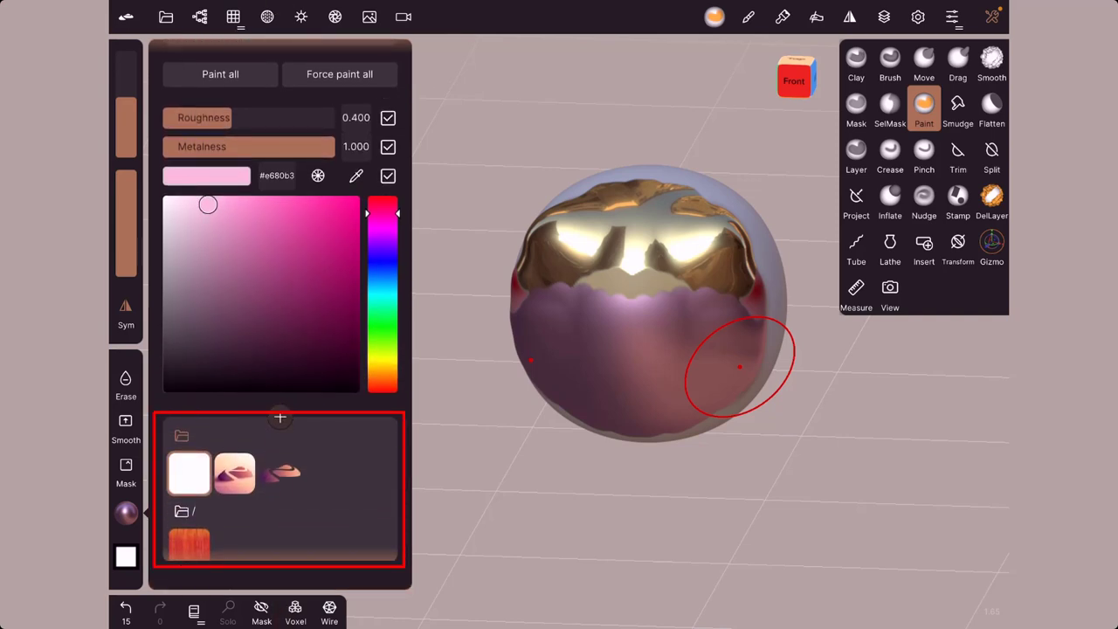
left_click(279, 472)
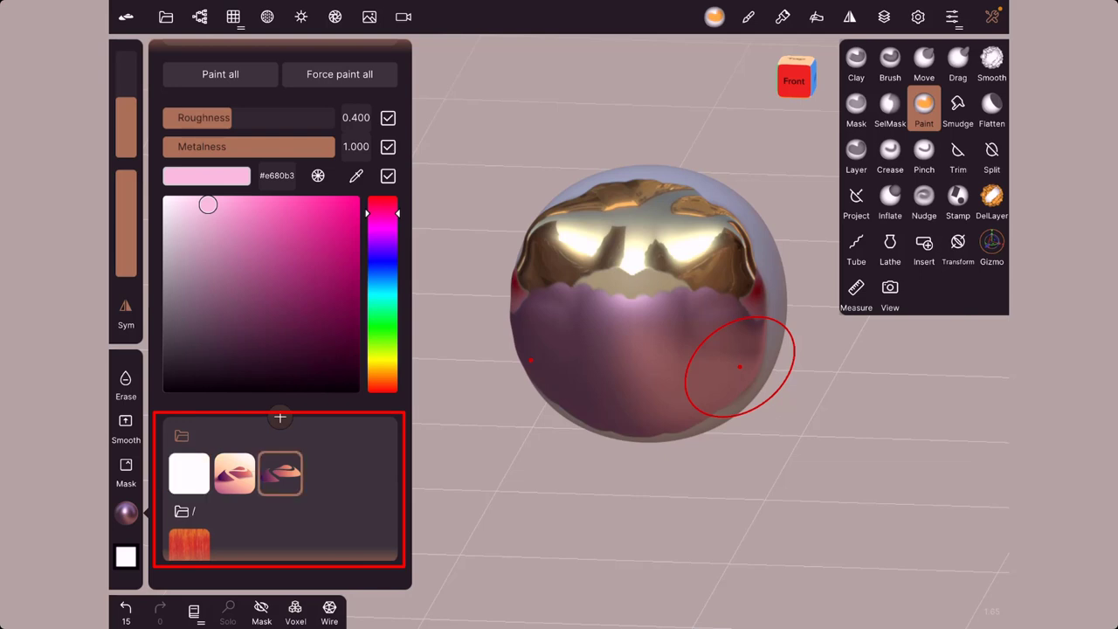
left_click(629, 323)
left_click_drag(594, 301, 672, 345)
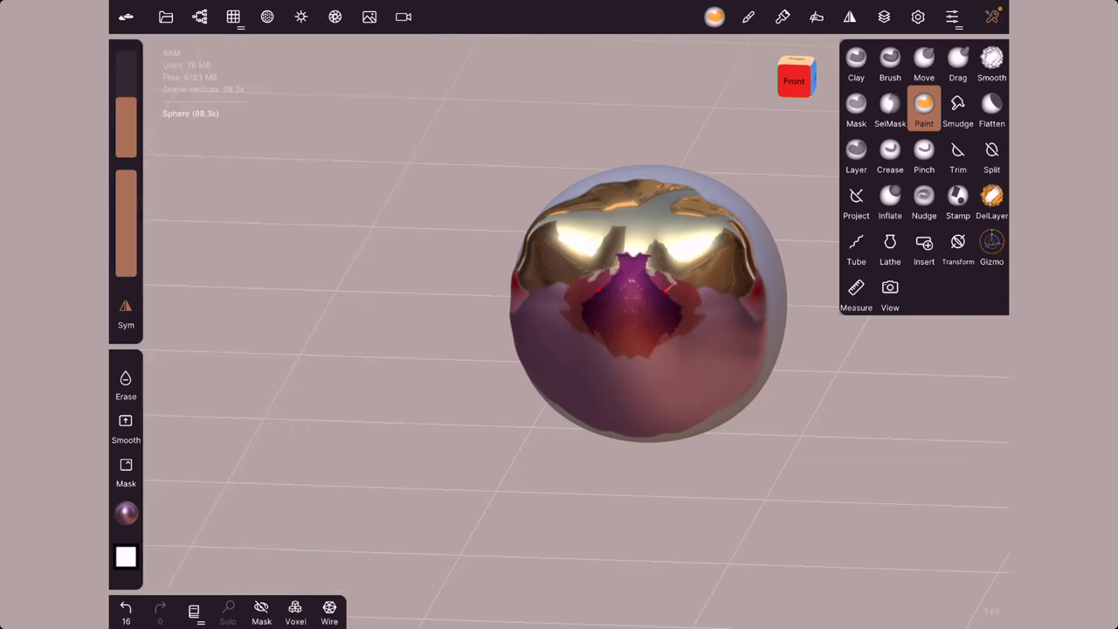
left_click_drag(629, 305, 707, 227)
left_click_drag(638, 219, 673, 186)
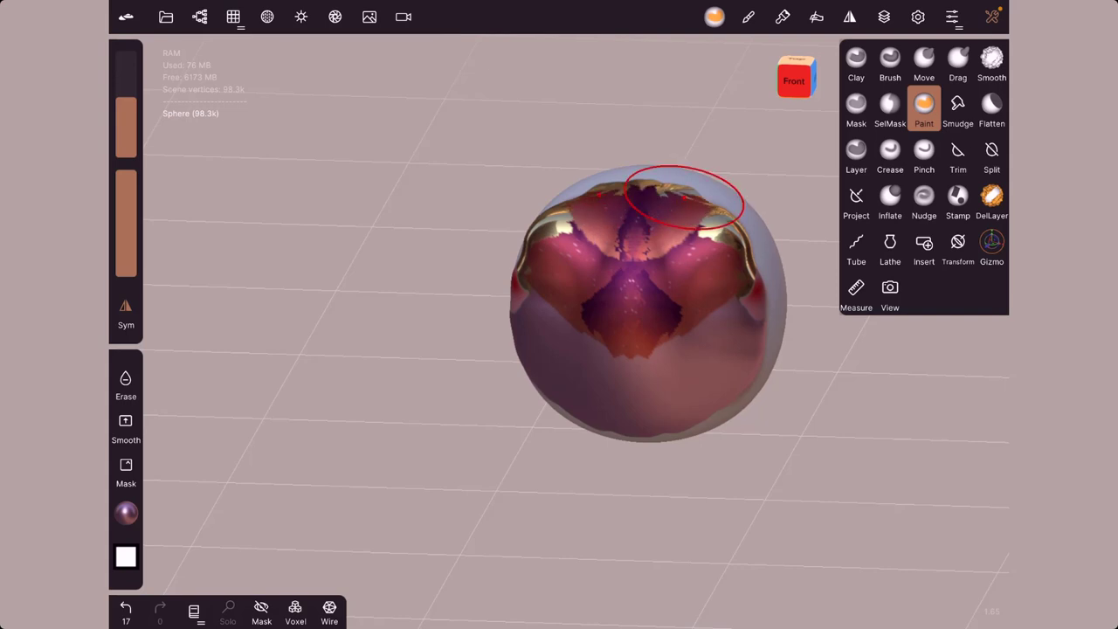
left_click_drag(683, 309, 694, 301)
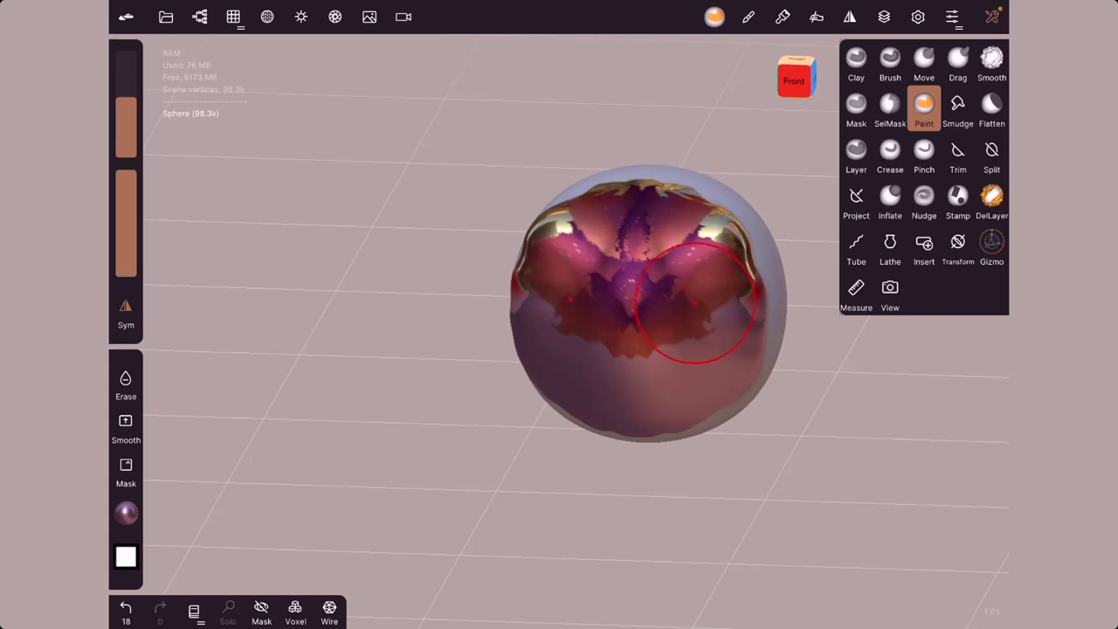
Set the stroke type to Grab - dynamic radius and pull out a large textured stamp on the sphere.
left_click(783, 16)
scroll(837, 349, "down", 5)
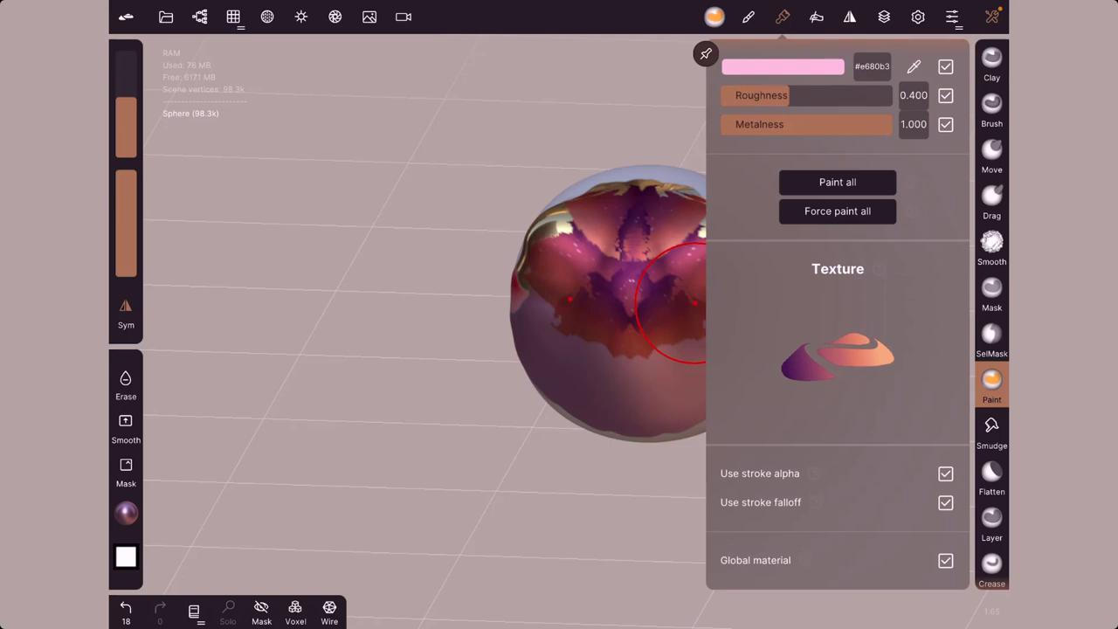
left_click(748, 16)
scroll(837, 349, "down", 3)
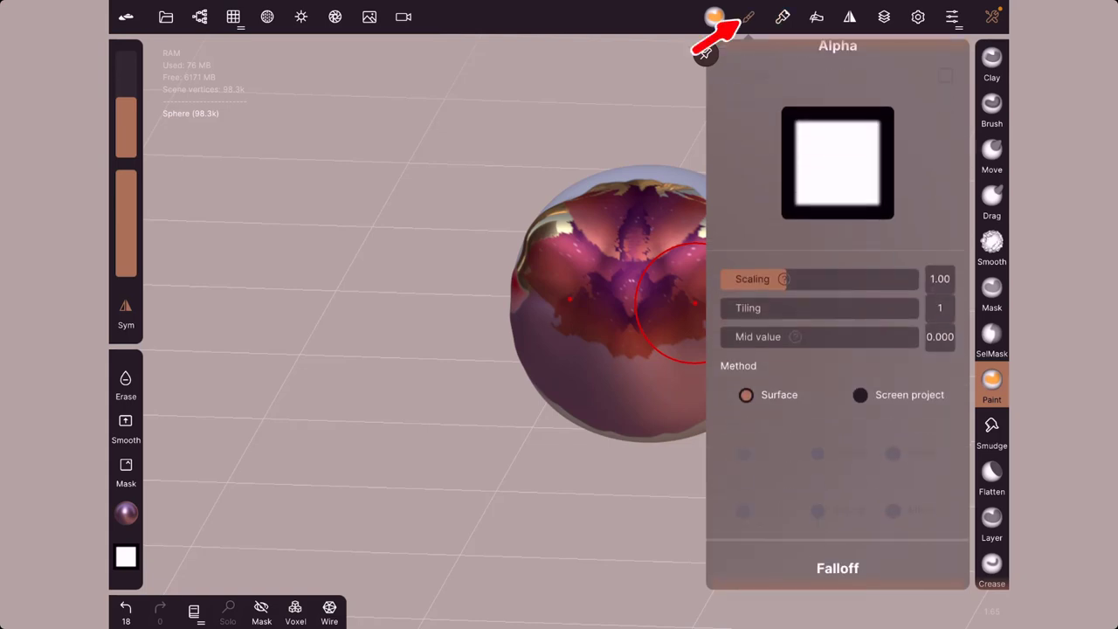
scroll(837, 349, "down", 3)
scroll(836, 349, "down", 2)
scroll(837, 350, "down", 3)
scroll(837, 349, "down", 1)
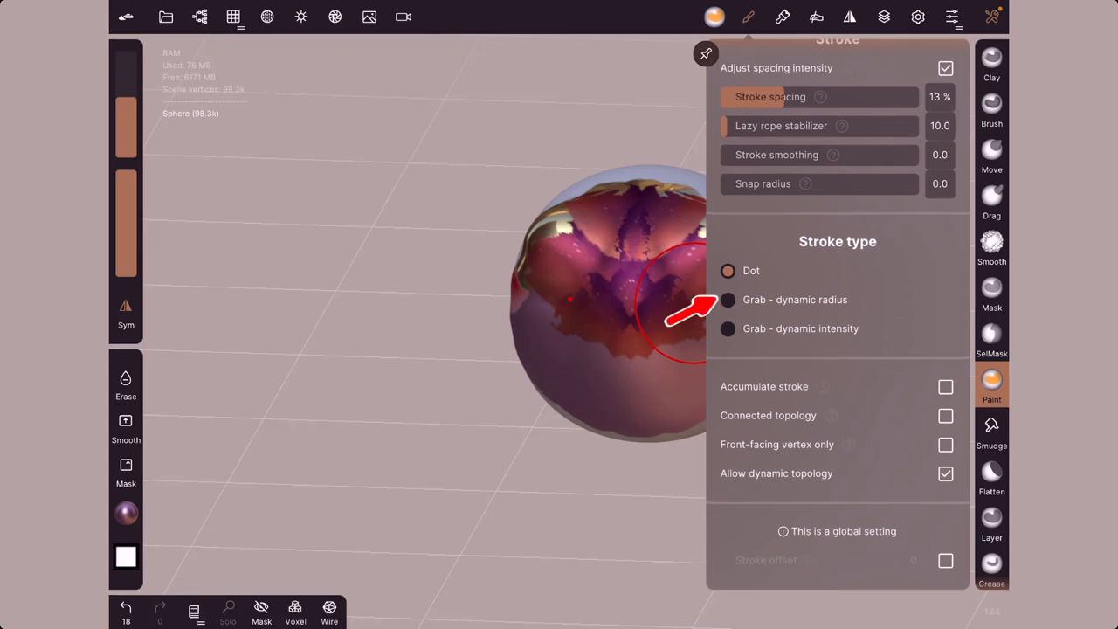
left_click(727, 300)
left_click(992, 16)
mouse_move(646, 371)
left_mouse_down()
mouse_move(690, 384)
mouse_move(672, 376)
mouse_move(699, 349)
mouse_move(638, 332)
mouse_move(707, 323)
mouse_move(760, 268)
left_mouse_up()
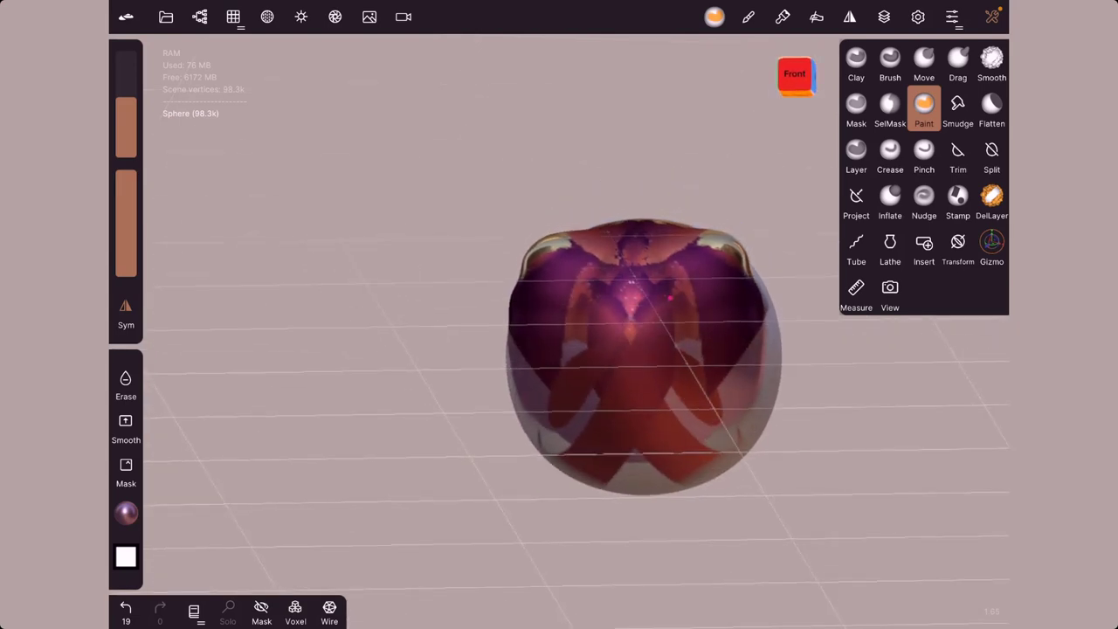
On the sphere's back, undo the last stamp, place a new Grab-dynamic-radius stamp, then orbit to inspect it.
mouse_move(262, 411)
left_mouse_down()
mouse_move(354, 424)
mouse_move(642, 510)
mouse_move(429, 117)
left_mouse_up()
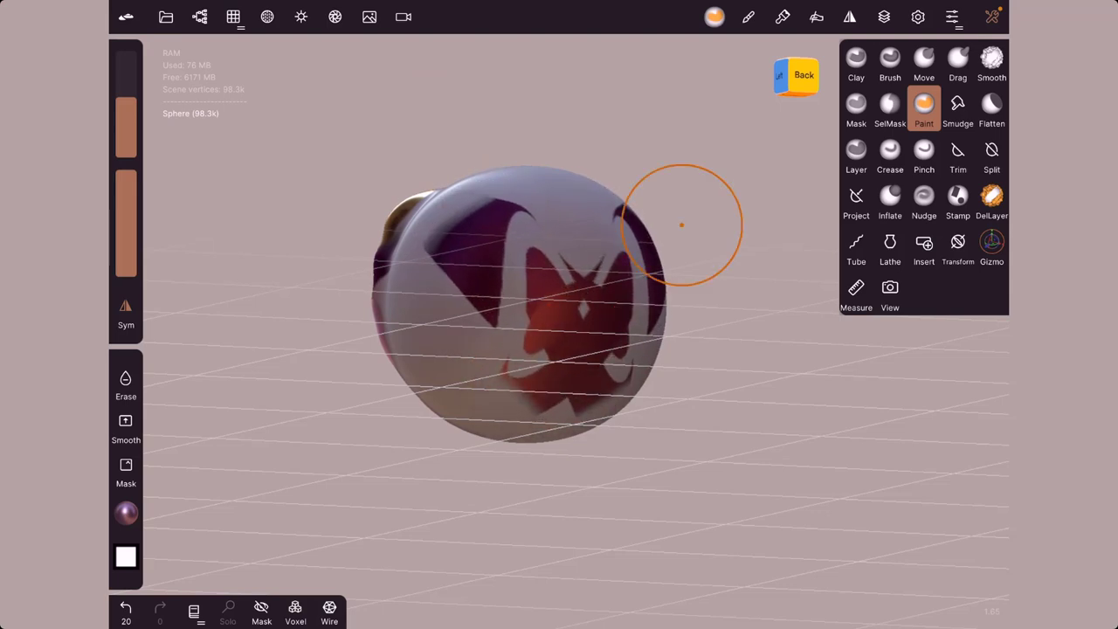
key("ctrl+z")
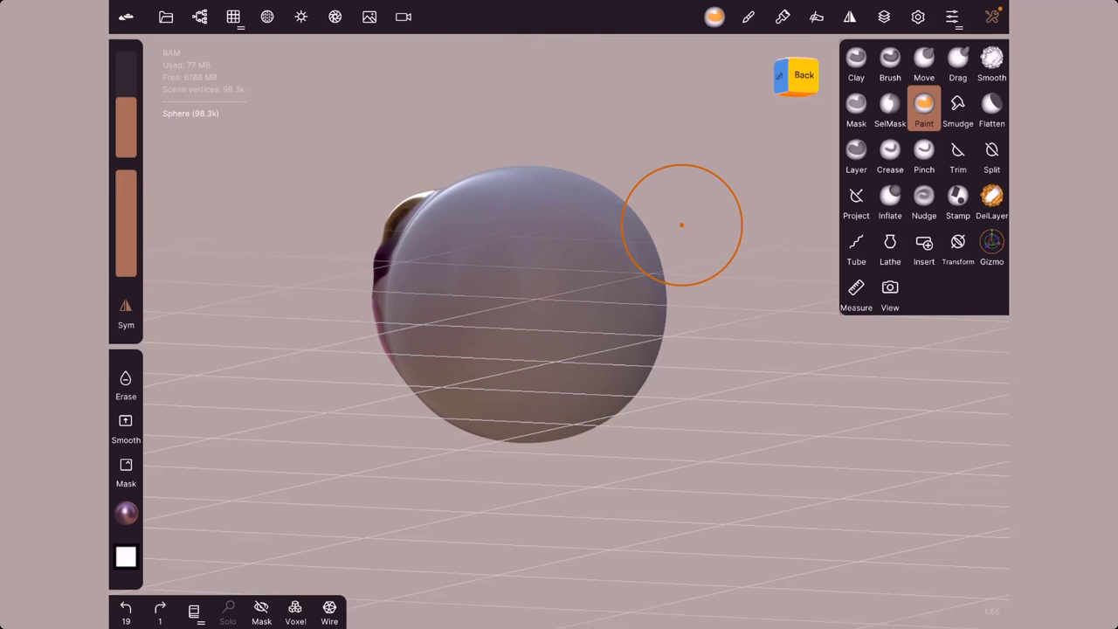
left_click(557, 284)
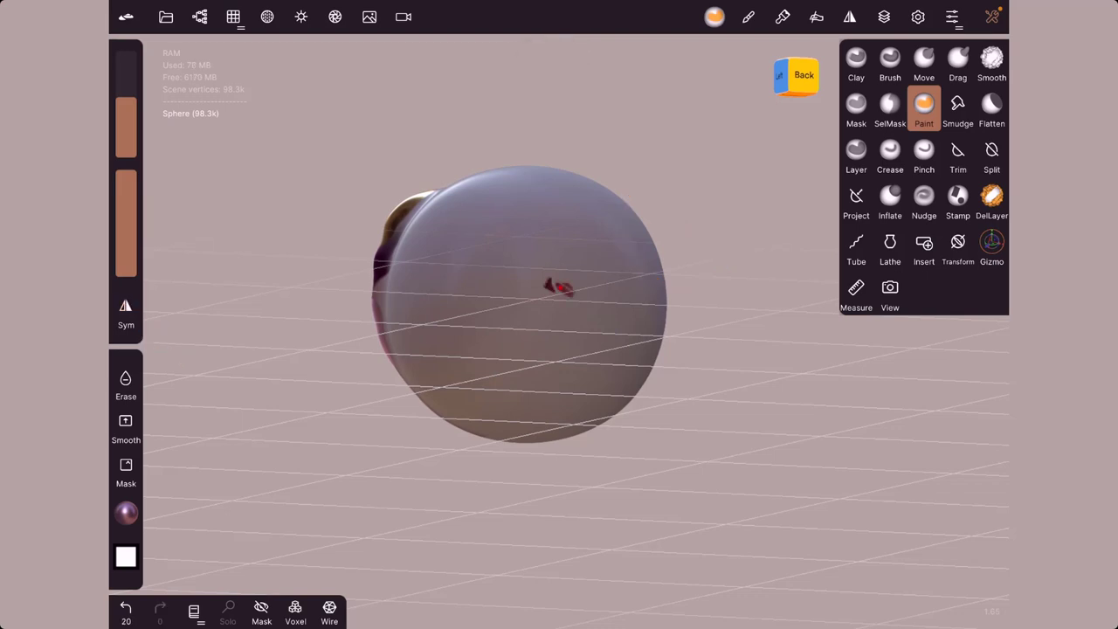
left_click_drag(559, 287, 559, 286)
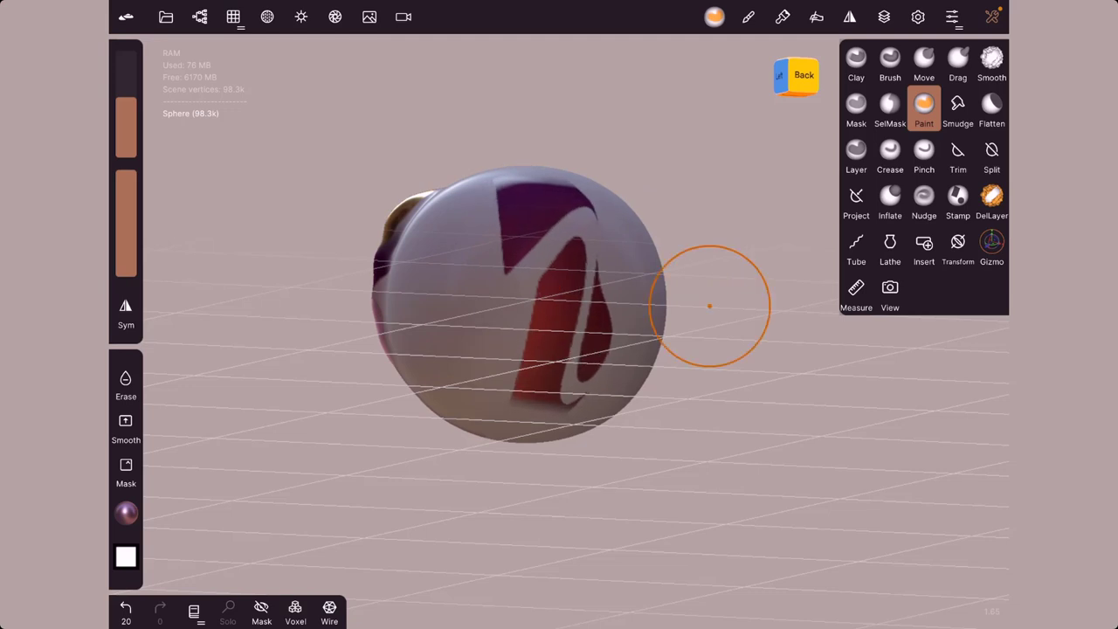
mouse_move(708, 307)
left_mouse_down()
mouse_move(644, 357)
mouse_move(923, 449)
left_mouse_up()
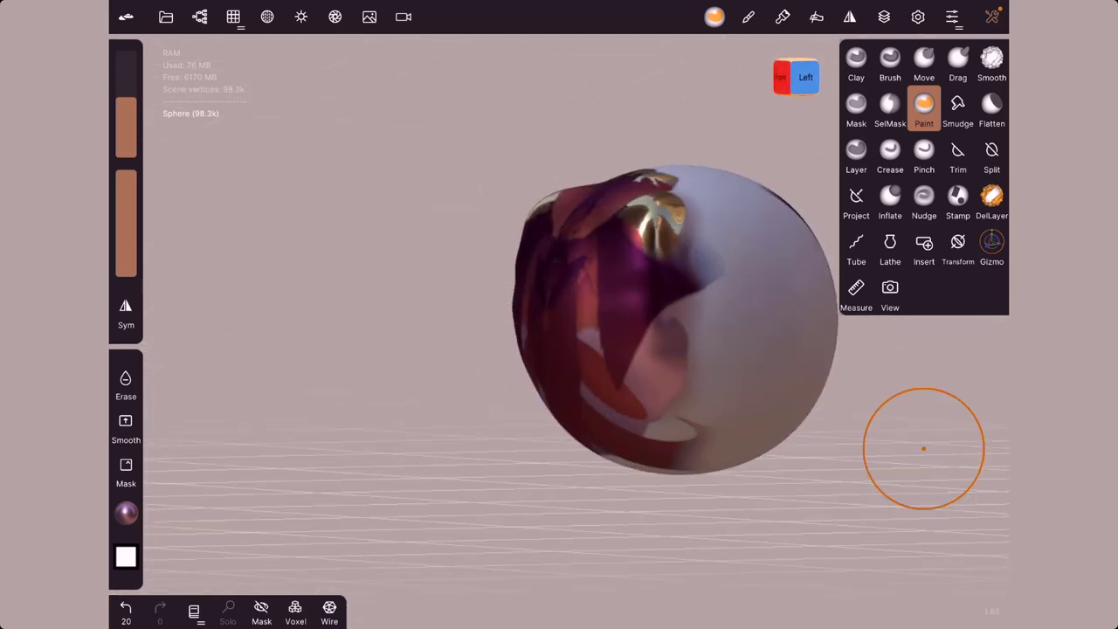
mouse_move(878, 487)
left_mouse_down()
mouse_move(525, 472)
mouse_move(856, 407)
mouse_move(604, 448)
left_mouse_up()
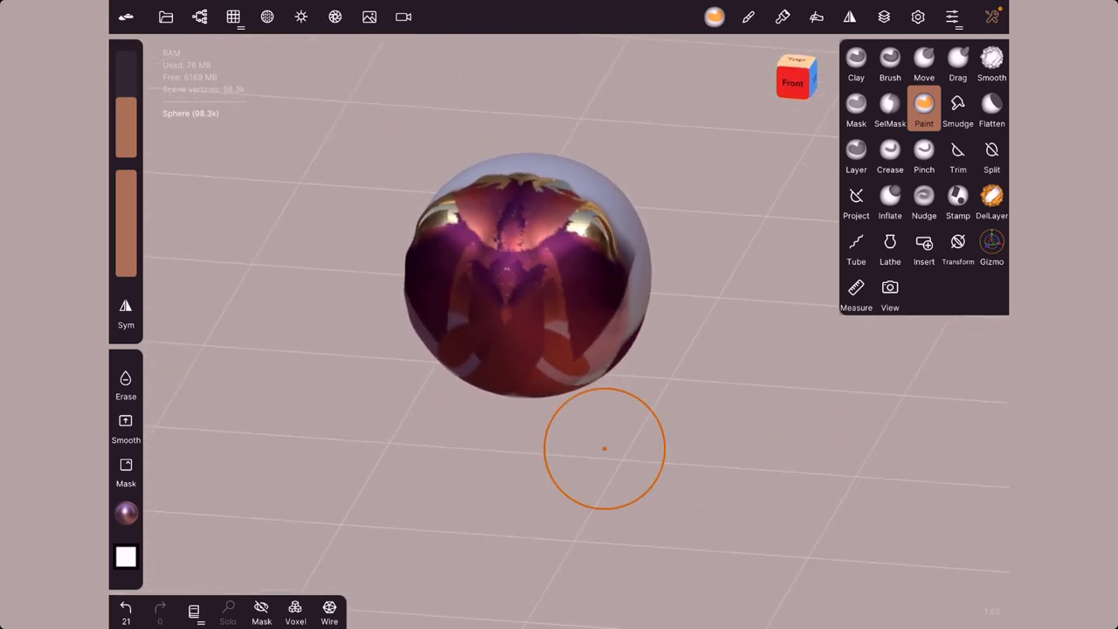
Sample dark purple #270411 from the sphere with the eyedropper, then briefly browse the alpha choices.
left_click(126, 513)
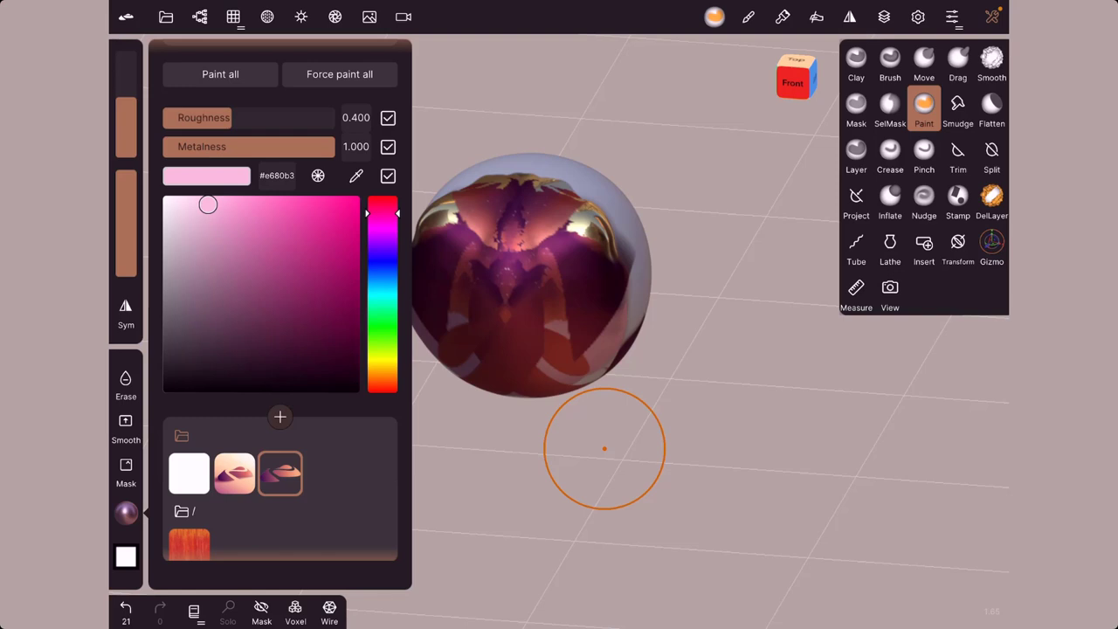
left_click(355, 175)
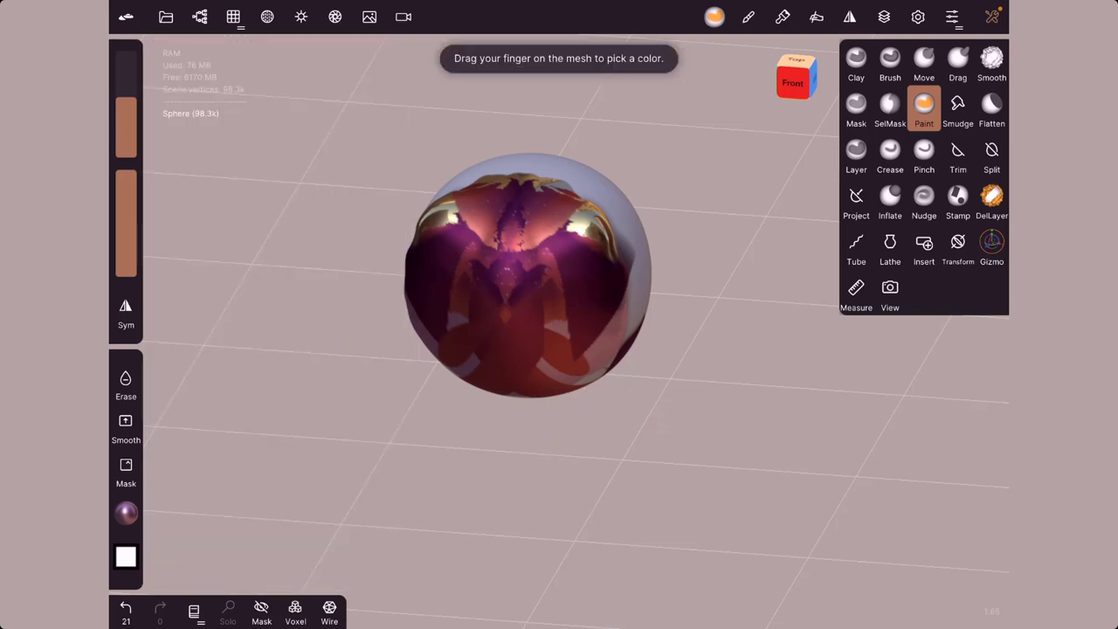
left_click(573, 272)
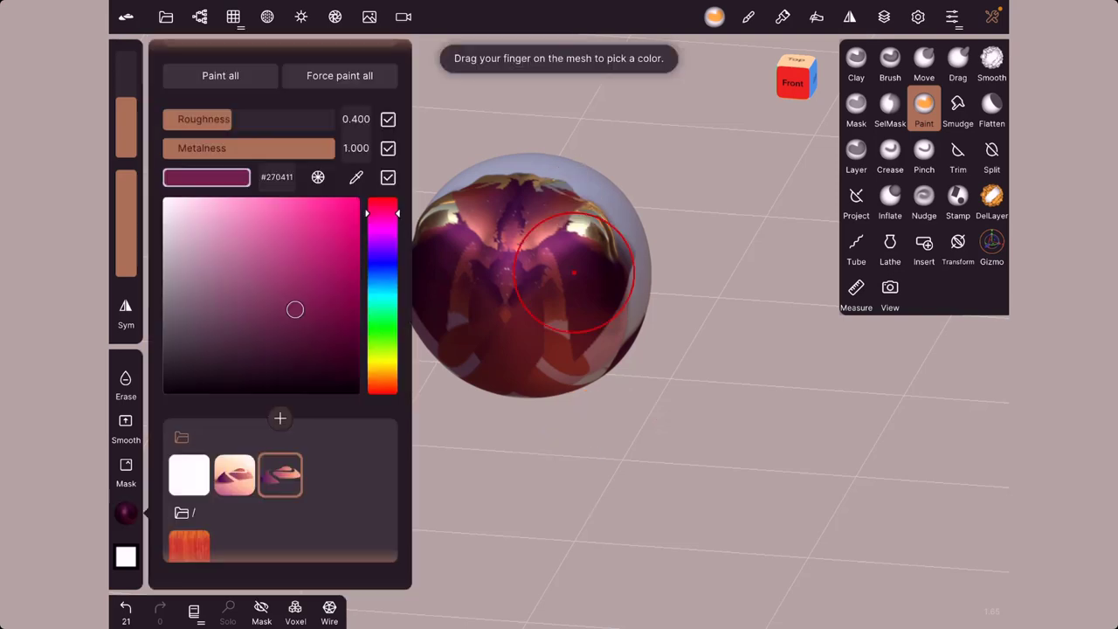
scroll(280, 314, "up", 5)
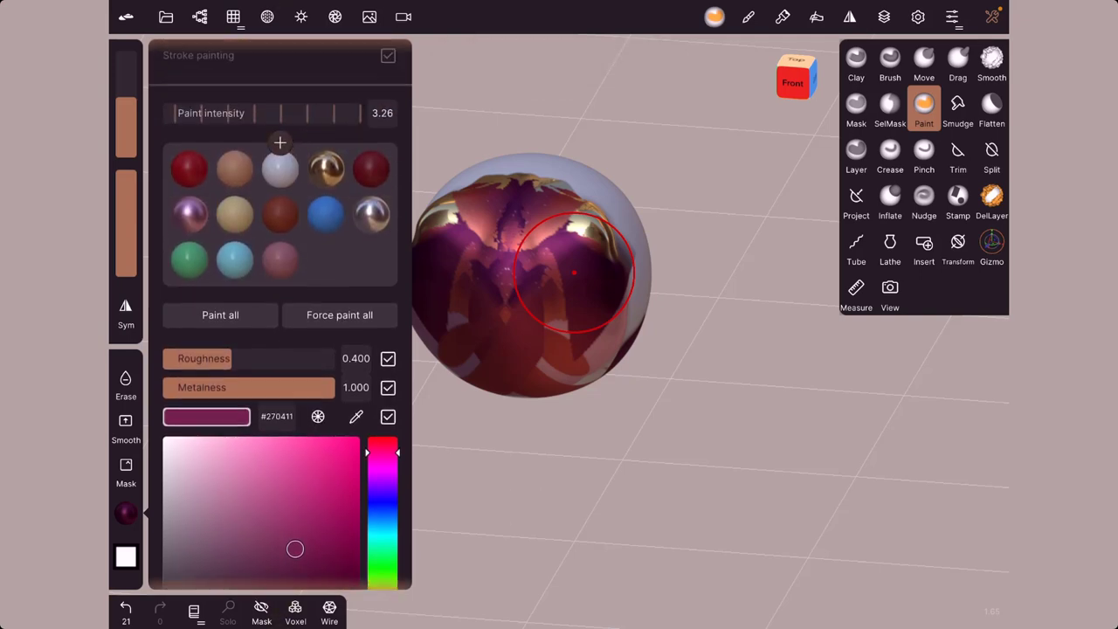
scroll(280, 314, "down", 3)
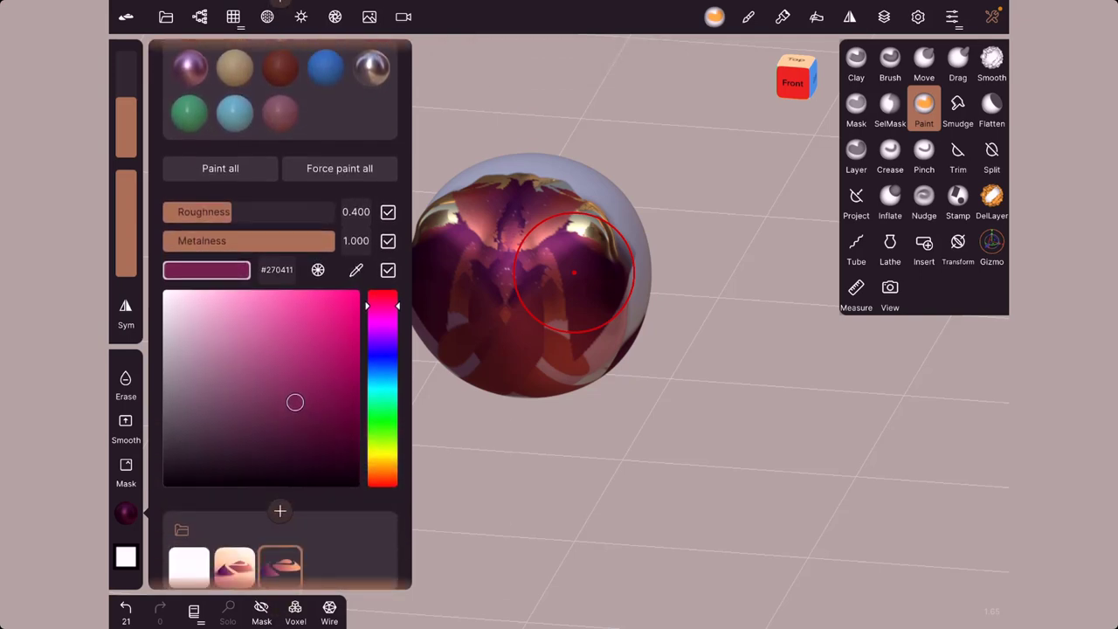
scroll(280, 314, "down", 2)
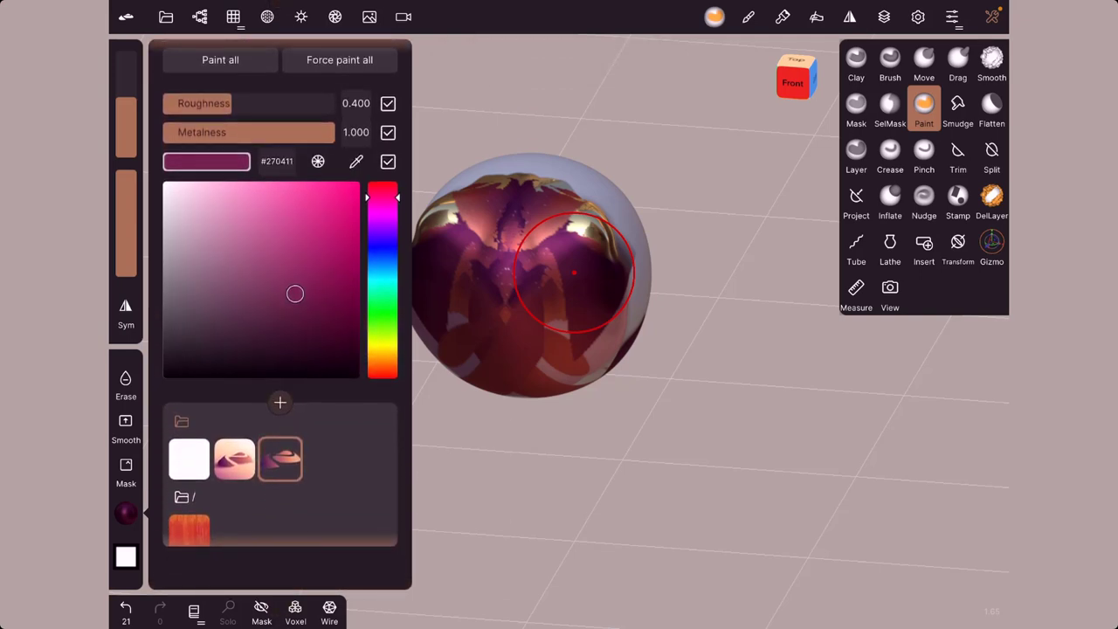
scroll(280, 315, "up", 5)
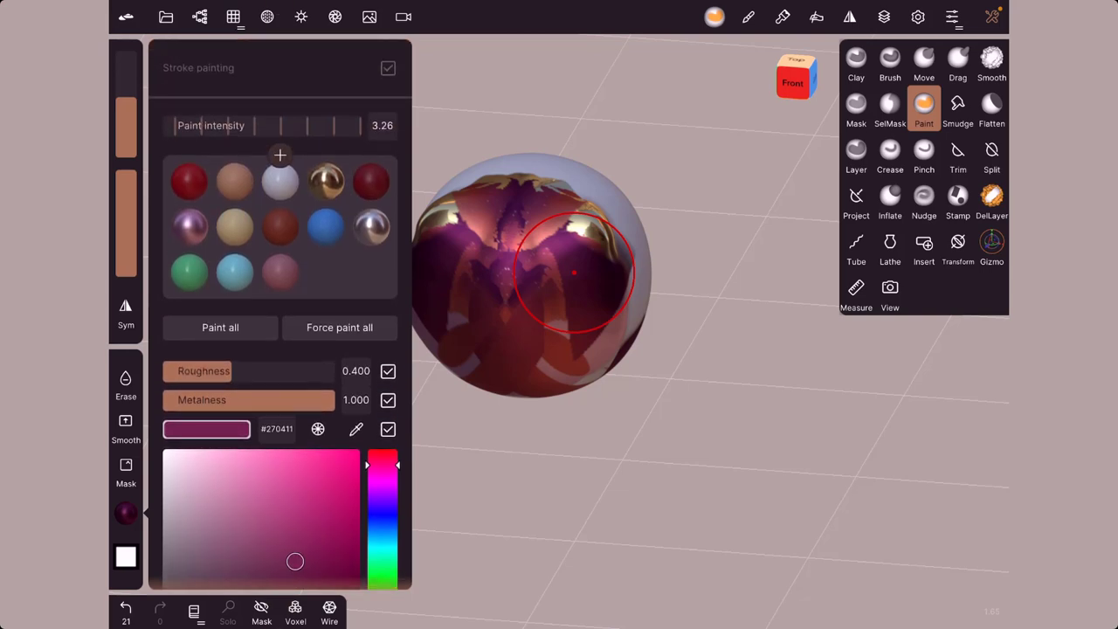
left_click(528, 106)
left_click(126, 556)
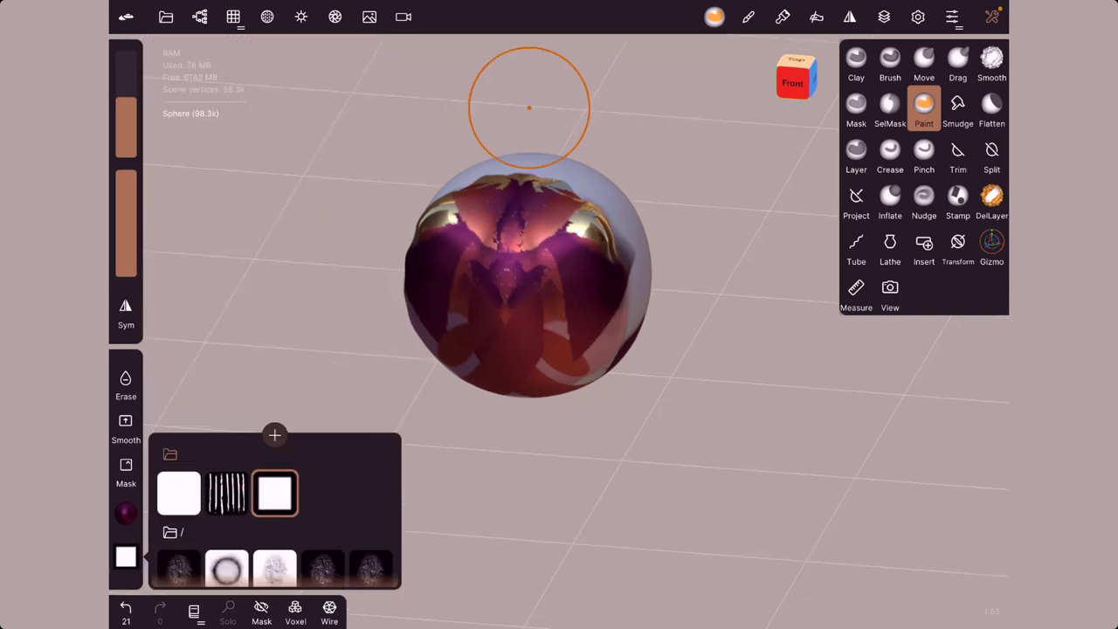
left_click_drag(314, 271, 338, 254)
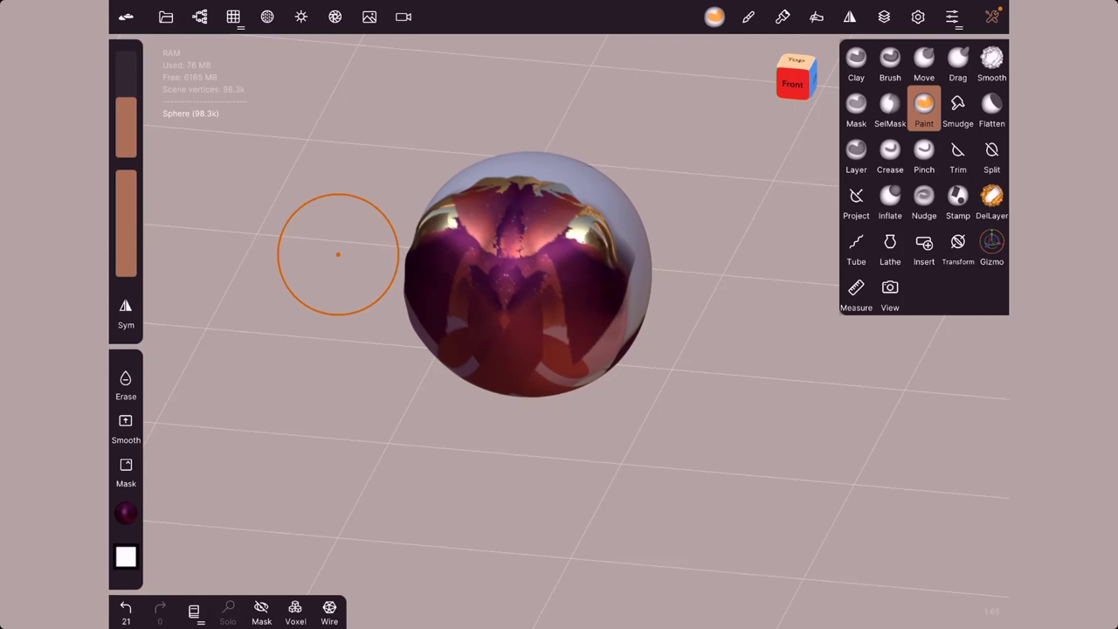